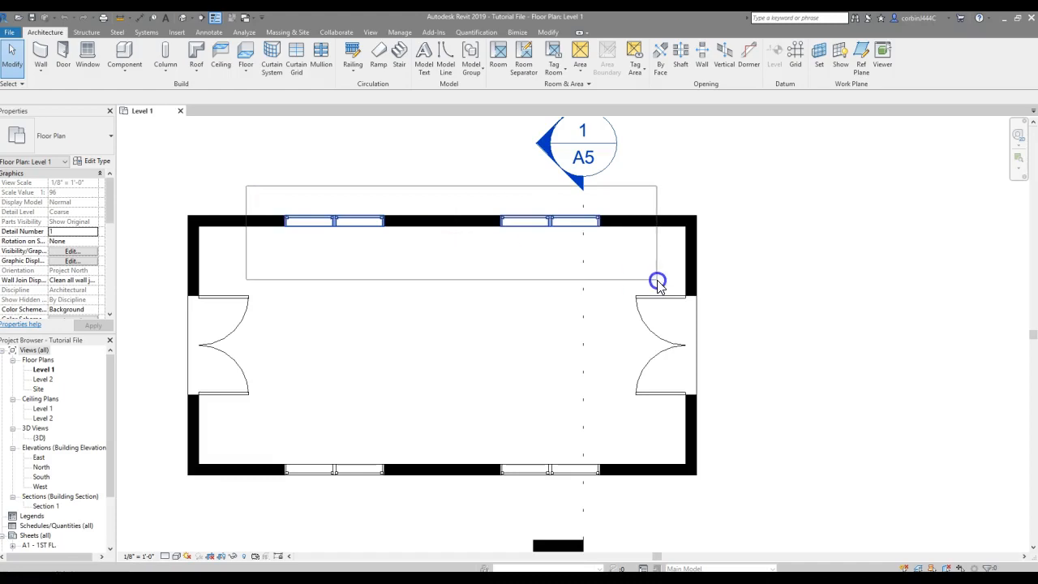
# Delete the two windows in the plan's upper wall, and reveal hidden elements in the Section 1 view
pyautogui.press('Delete')
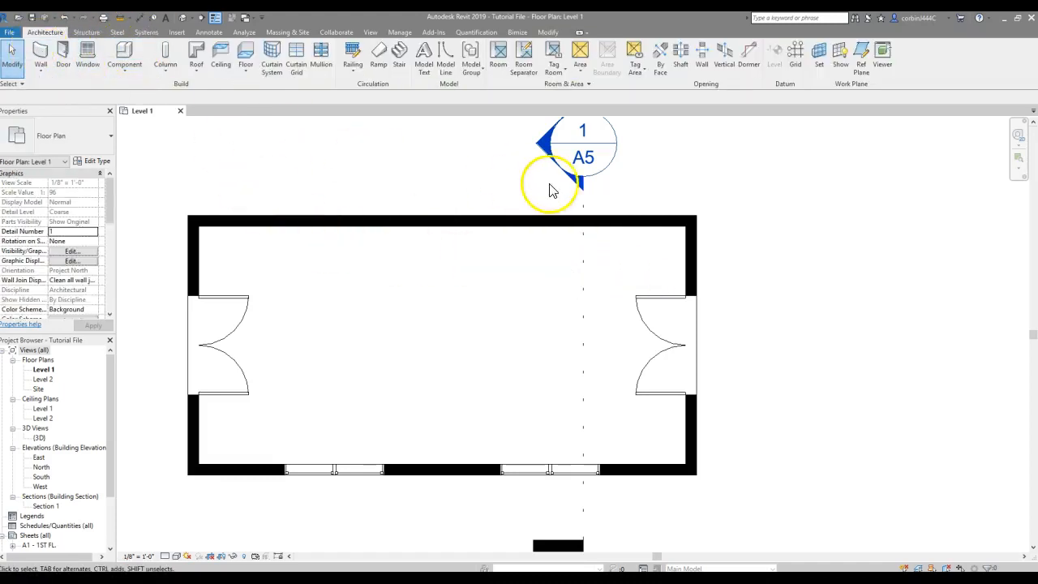
pyautogui.doubleClick(577, 146)
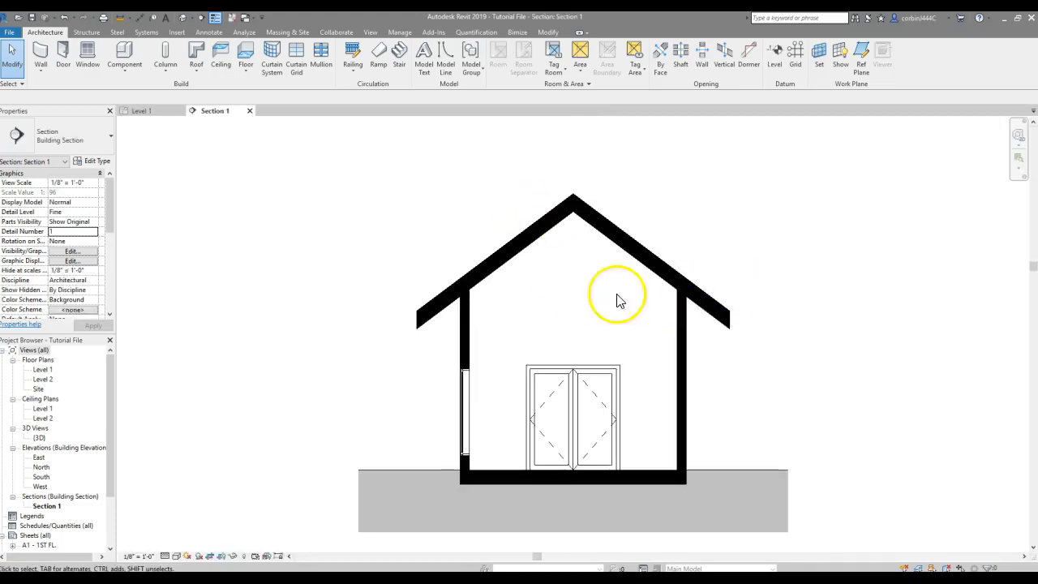
pyautogui.scroll(-2, 364, 301)
pyautogui.click(247, 557)
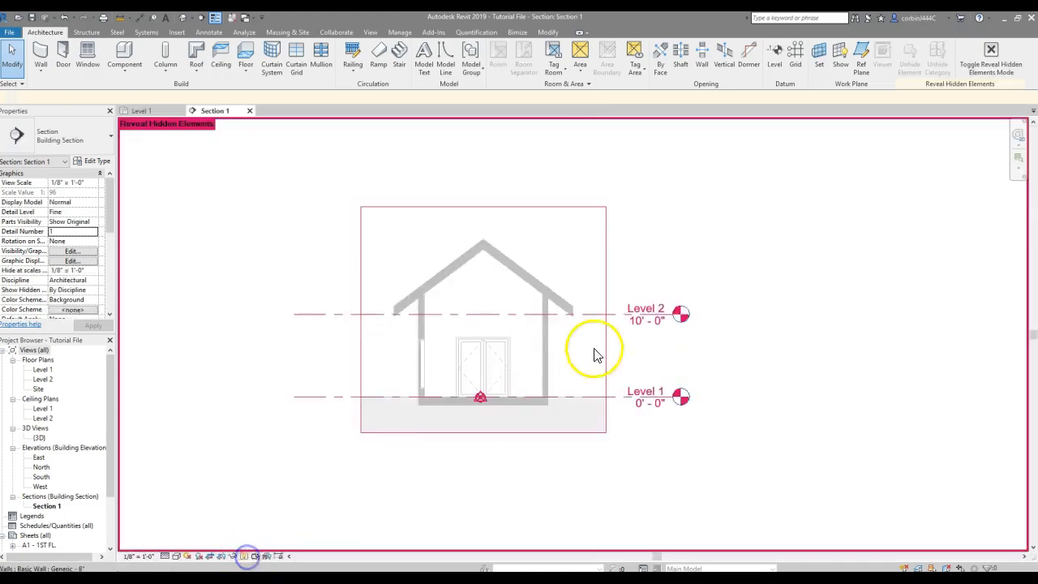
pyautogui.scroll(2, 528, 324)
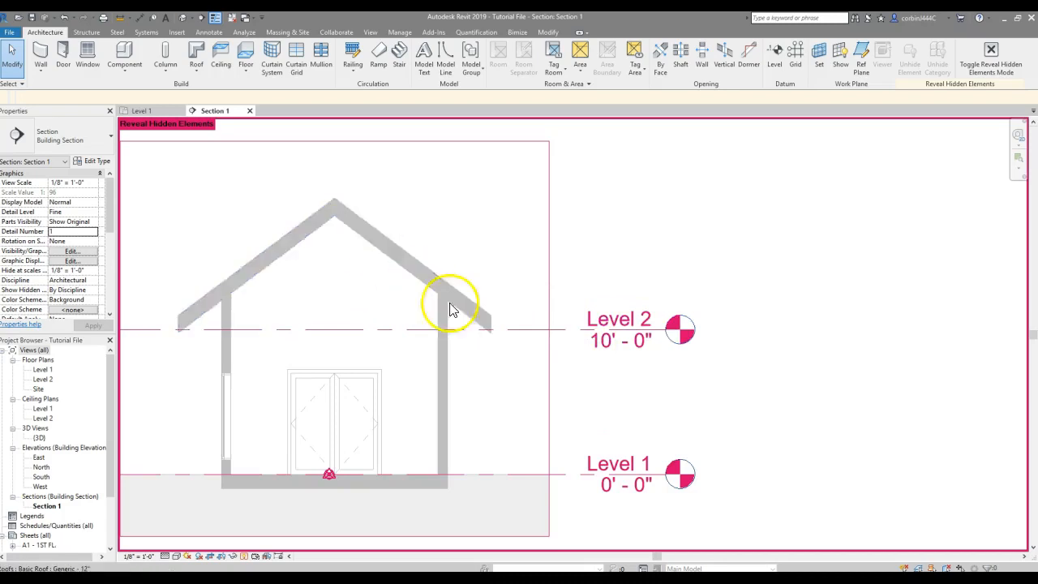
pyautogui.scroll(-2, 554, 397)
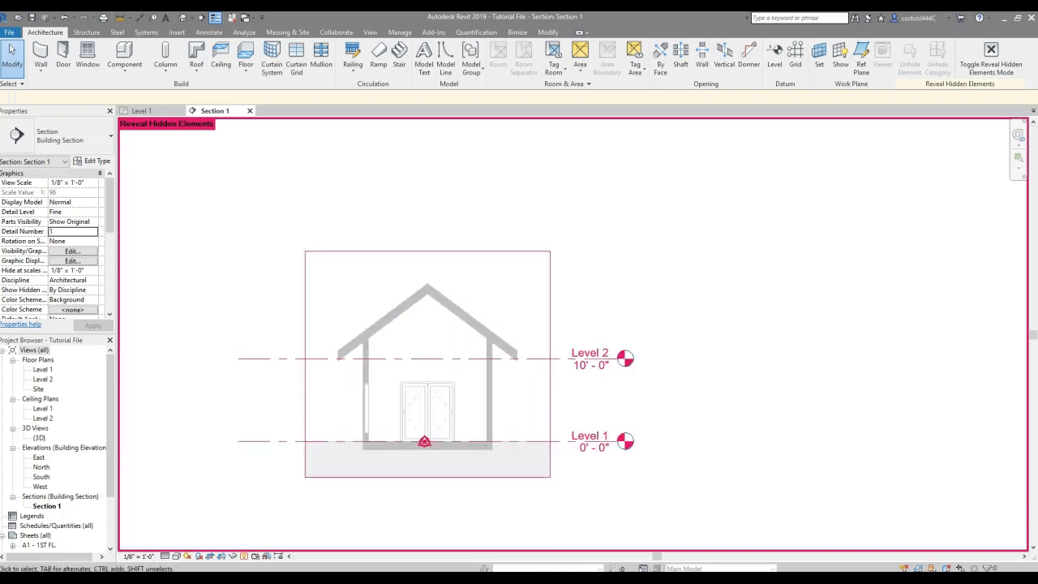
# Move the roof straight up 2' in the section, giving it a 4' base offset from Level 2
pyautogui.click(449, 305)
pyautogui.scroll(2, 463, 300)
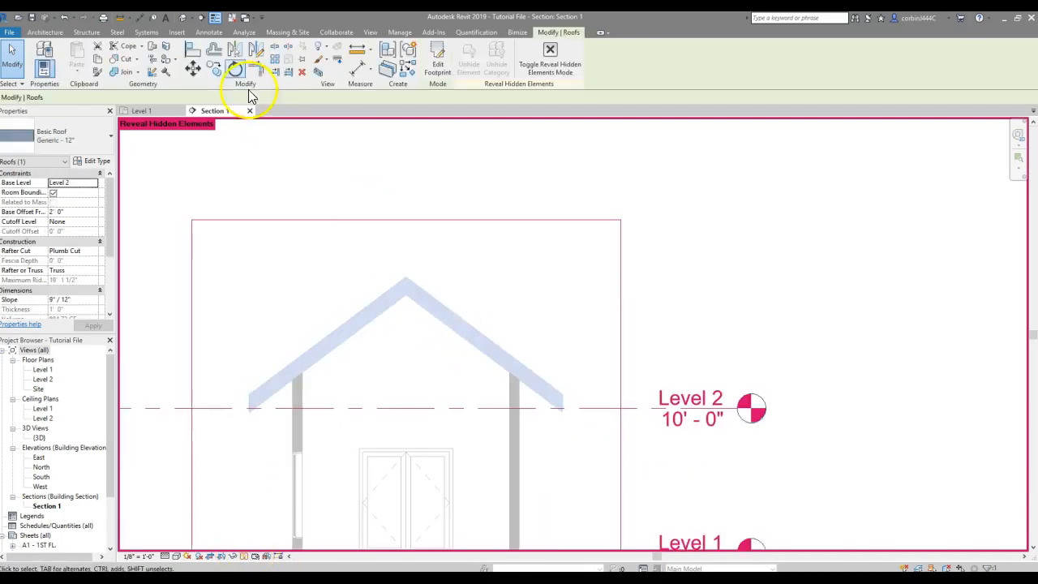
pyautogui.click(193, 71)
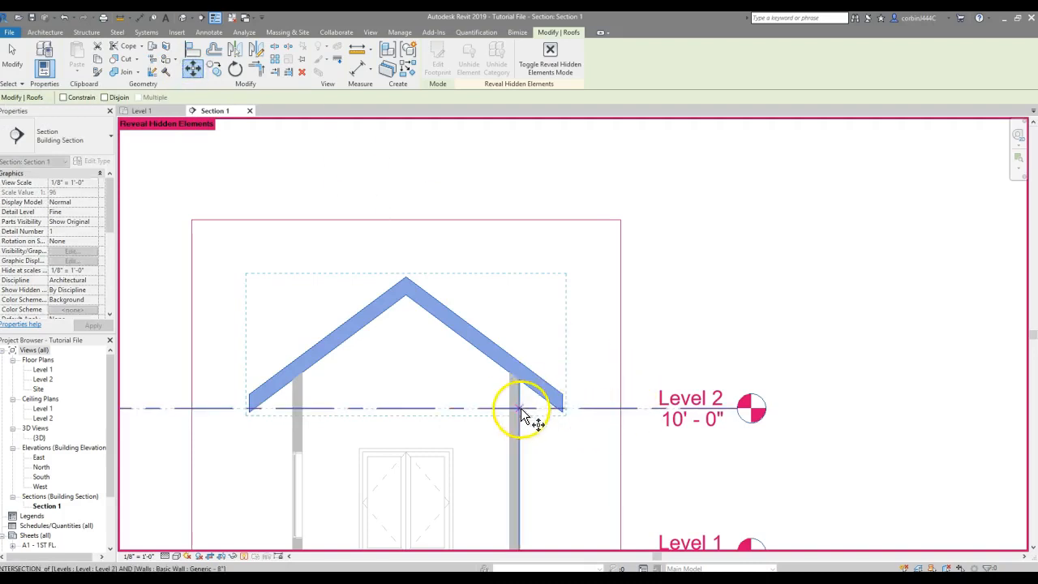
pyautogui.click(521, 381)
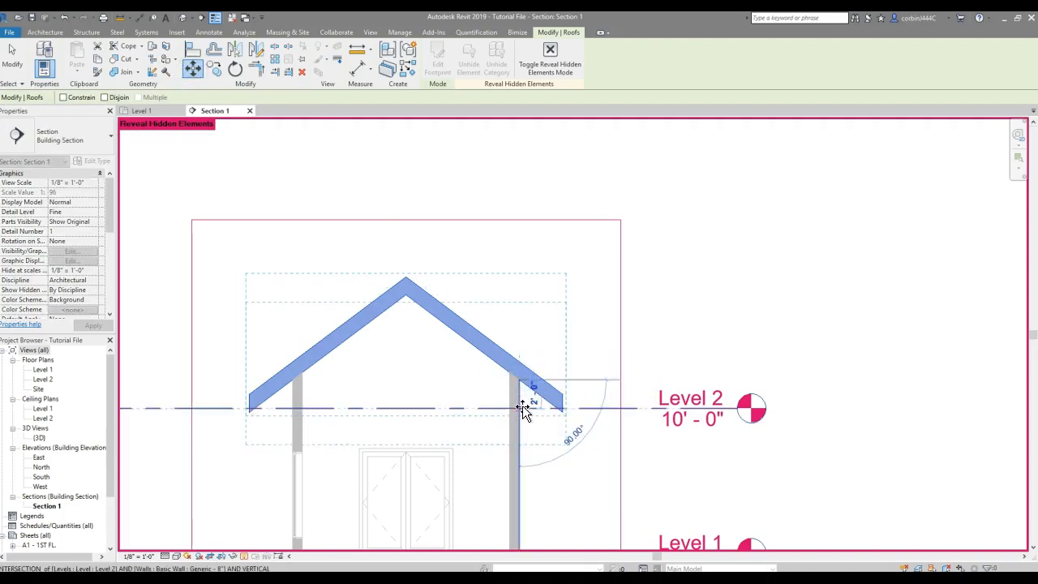
pyautogui.click(519, 354)
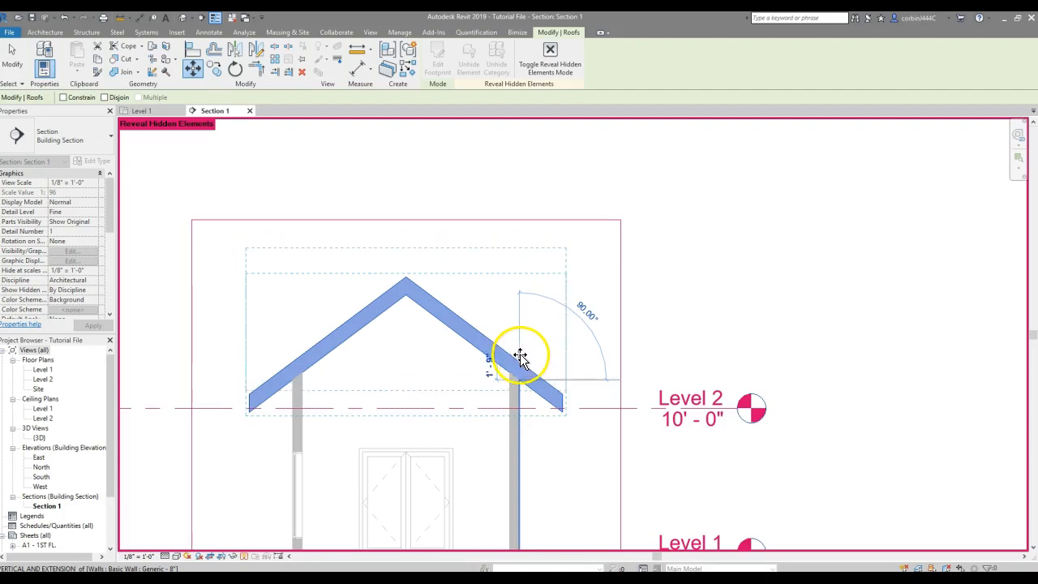
pyautogui.click(521, 352)
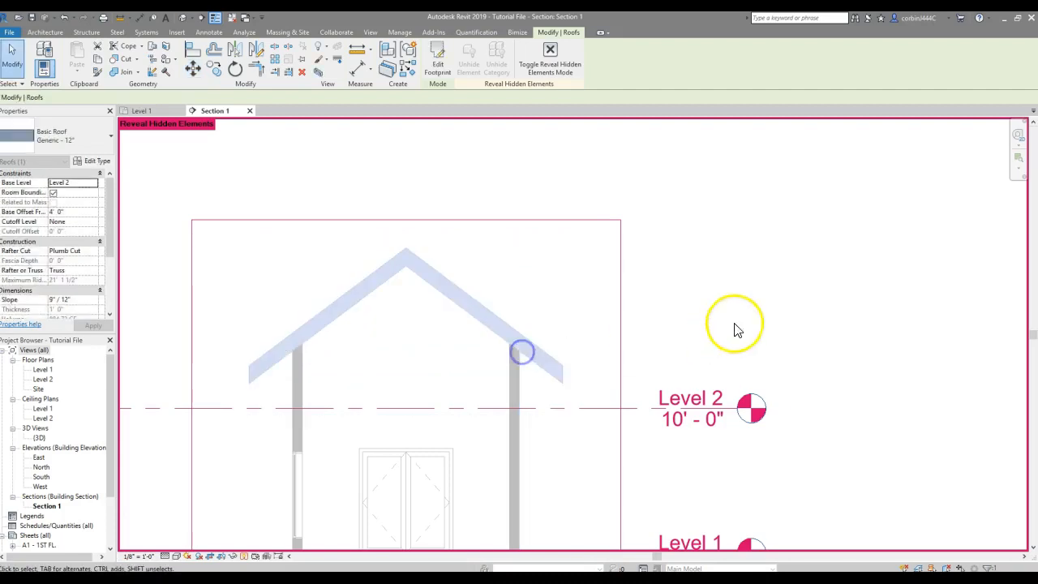
pyautogui.click(735, 323)
pyautogui.scroll(-4, 323, 315)
pyautogui.scroll(3, 448, 378)
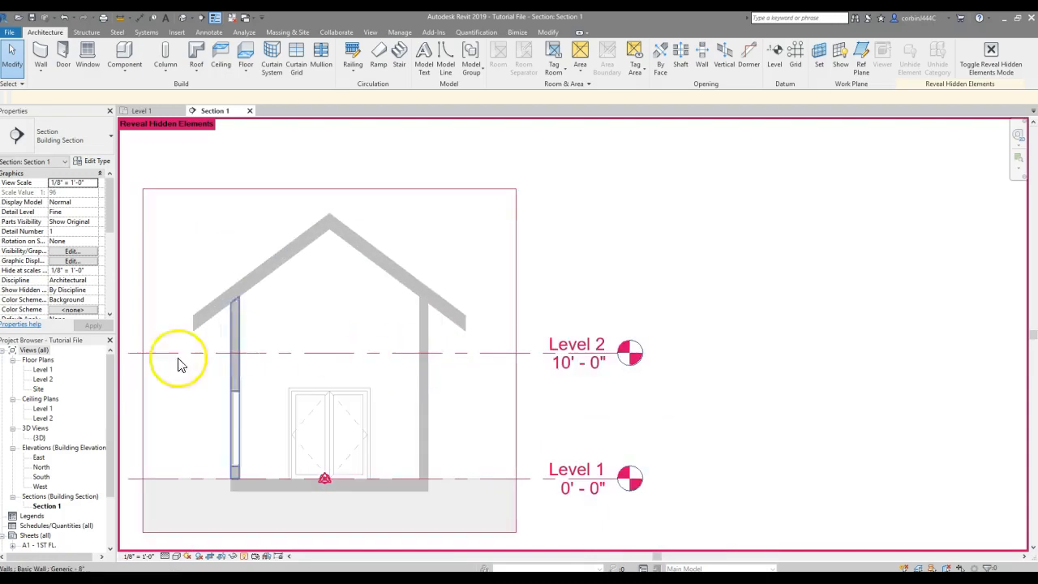
# On the Level 2 plan, start a Generic - 12" floor and pick the right, lower and upper walls as boundary lines
pyautogui.doubleClick(42, 379)
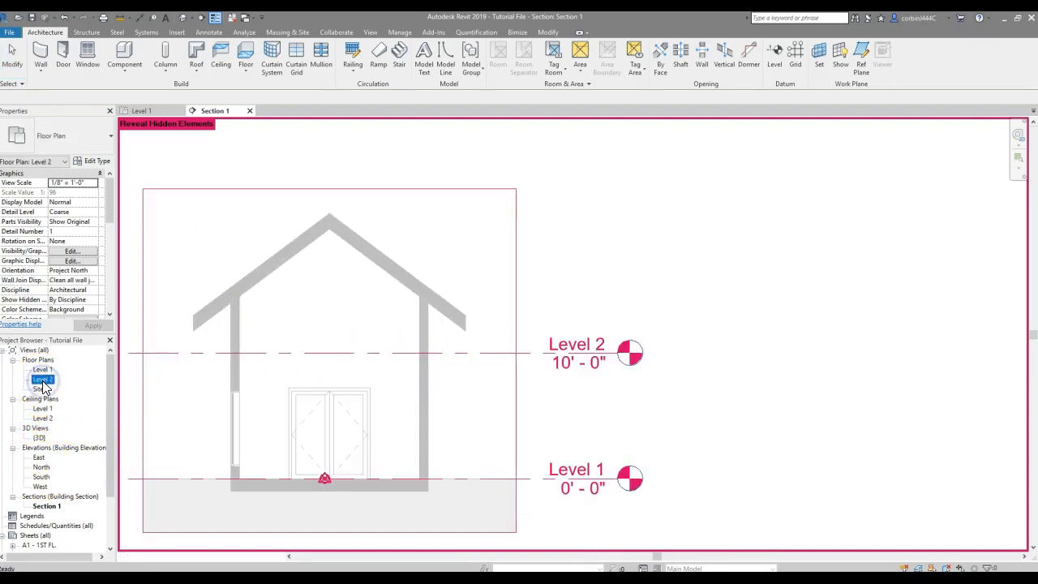
pyautogui.scroll(5, 679, 332)
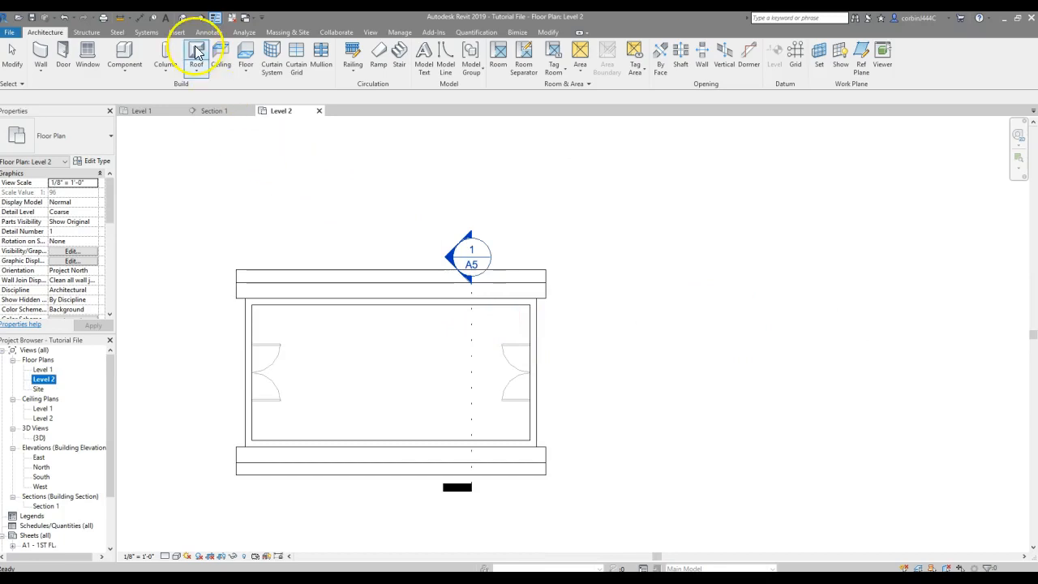
pyautogui.click(244, 55)
pyautogui.click(51, 139)
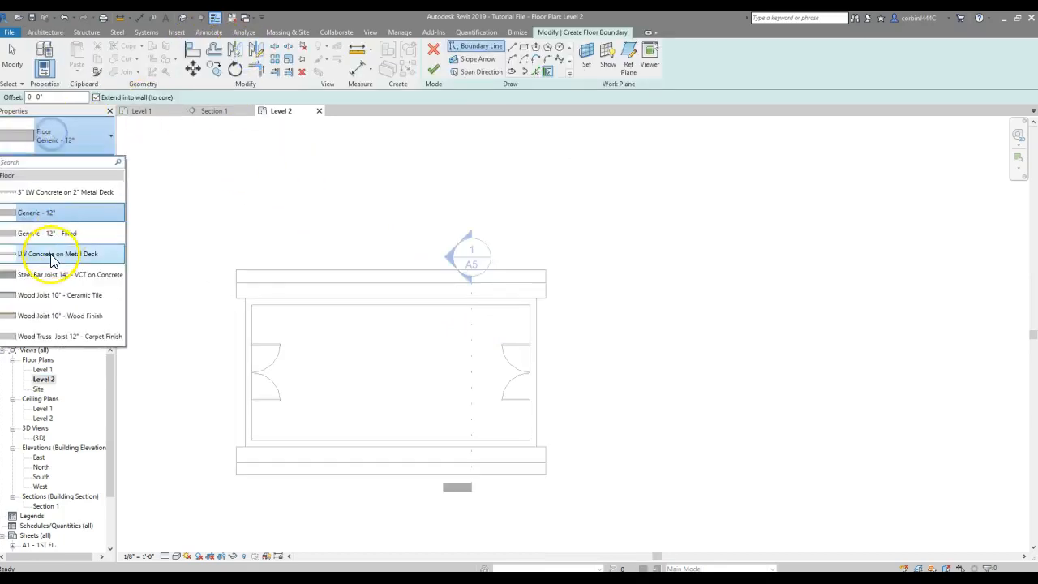
pyautogui.click(60, 213)
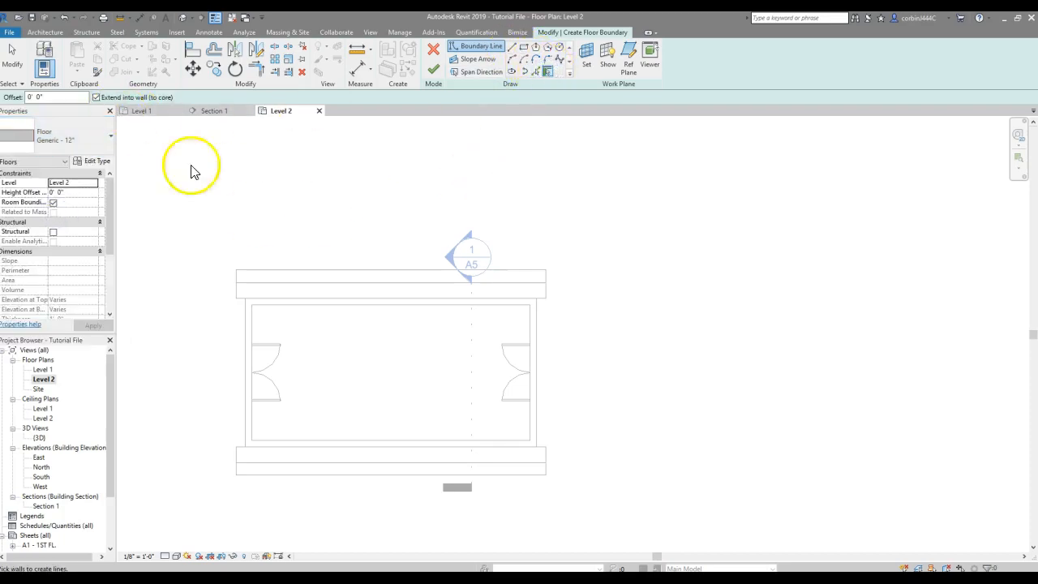
pyautogui.click(528, 417)
pyautogui.click(516, 443)
pyautogui.click(482, 306)
# Draw a vertical boundary line between the midpoints of the upper and lower lines, and trim the sketch to enclose the right half
pyautogui.click(512, 47)
pyautogui.click(393, 306)
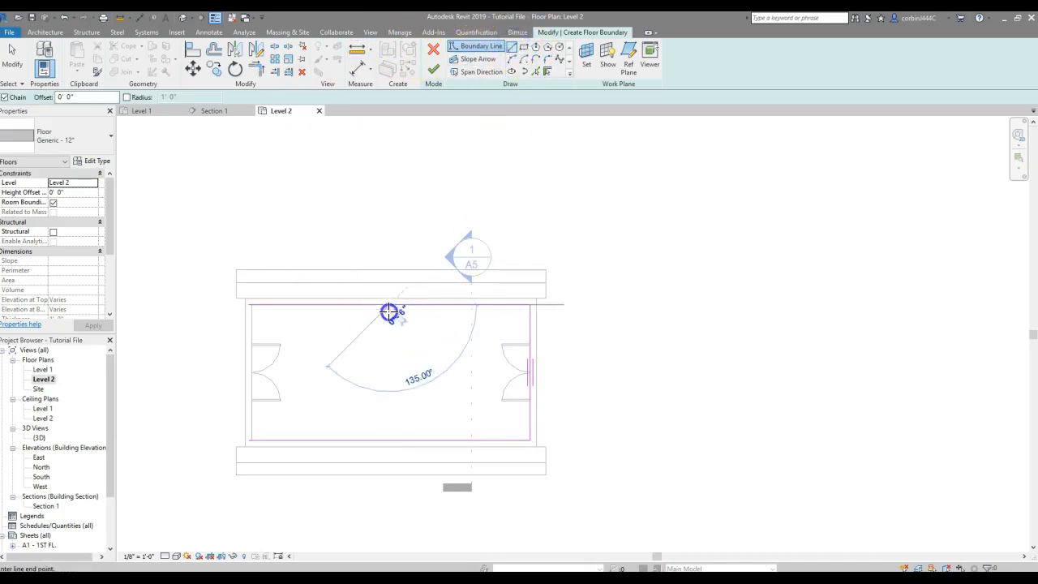
pyautogui.click(390, 441)
pyautogui.press('Escape')
pyautogui.press('Escape')
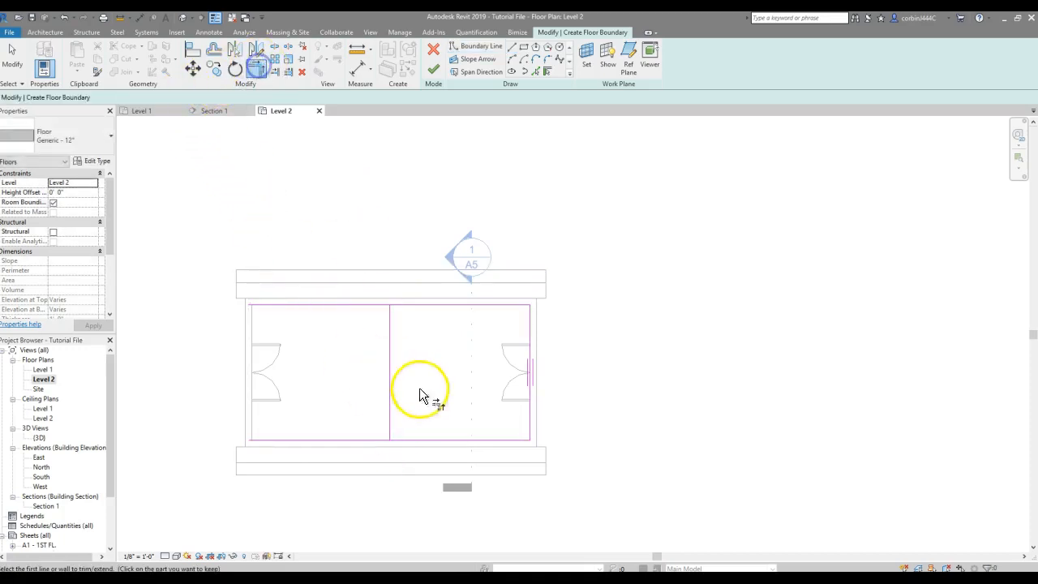
pyautogui.click(392, 430)
pyautogui.click(389, 310)
pyautogui.click(400, 306)
pyautogui.click(391, 320)
pyautogui.click(404, 305)
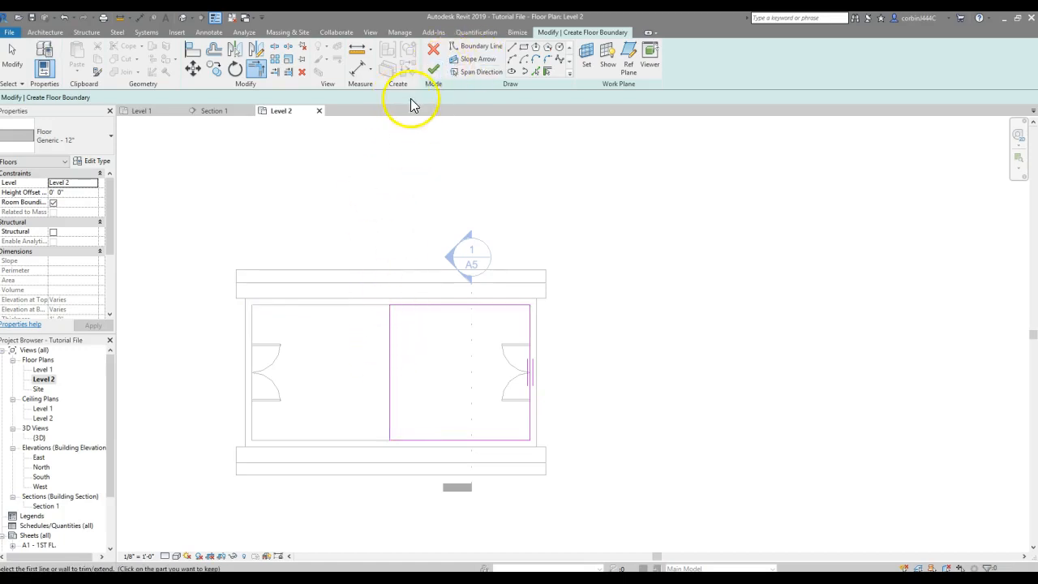
# Finish the floor sketch, declining to attach the walls to the floor's bottom and declining the follow-up prompt
pyautogui.click(434, 71)
pyautogui.click(582, 308)
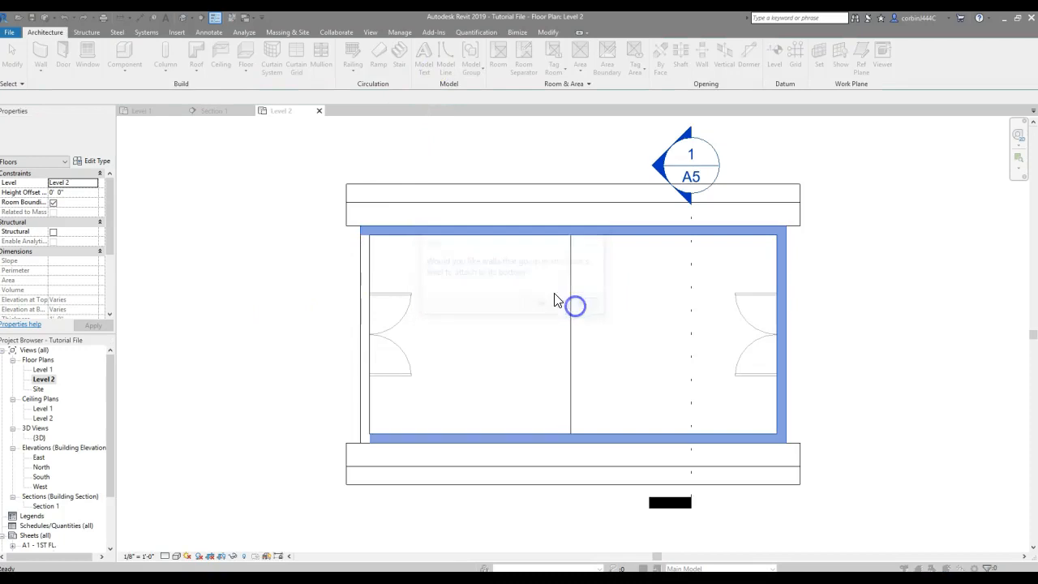
pyautogui.click(583, 309)
pyautogui.scroll(-2, 412, 309)
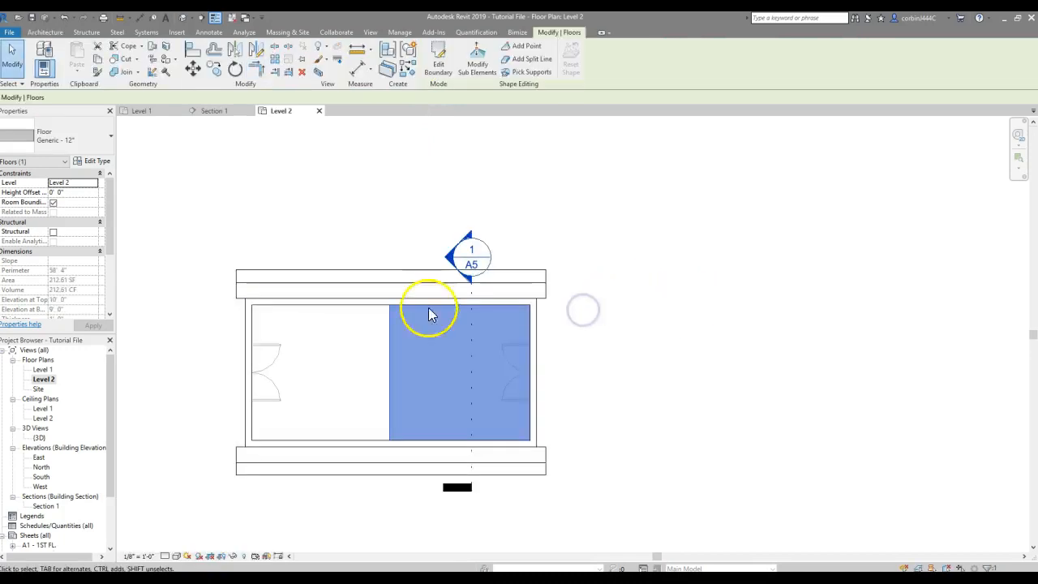
# Start a stair on Level 2 with a short two-riser run heading upward just above the left double door
pyautogui.scroll(4, 308, 347)
pyautogui.click(44, 31)
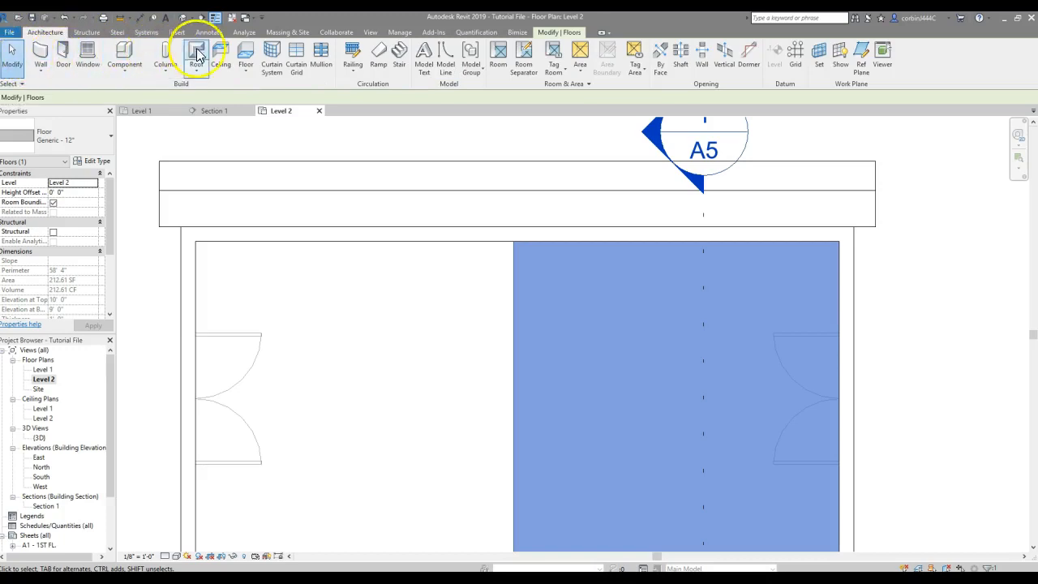
pyautogui.click(399, 55)
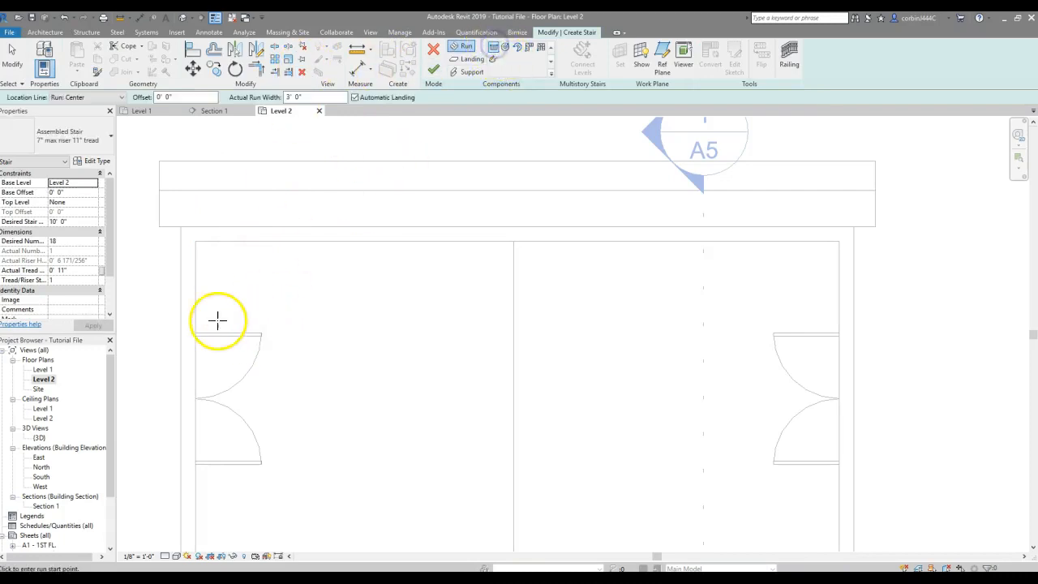
pyautogui.click(195, 331)
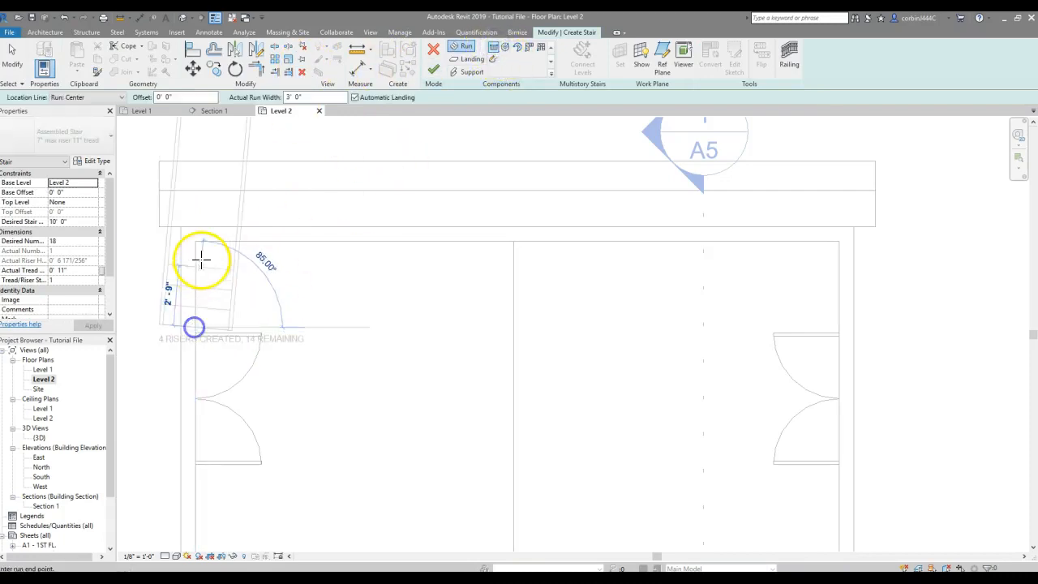
pyautogui.click(196, 308)
# Try a straight horizontal run for the remaining risers from the short run toward the new floor, and delete that run
pyautogui.click(235, 308)
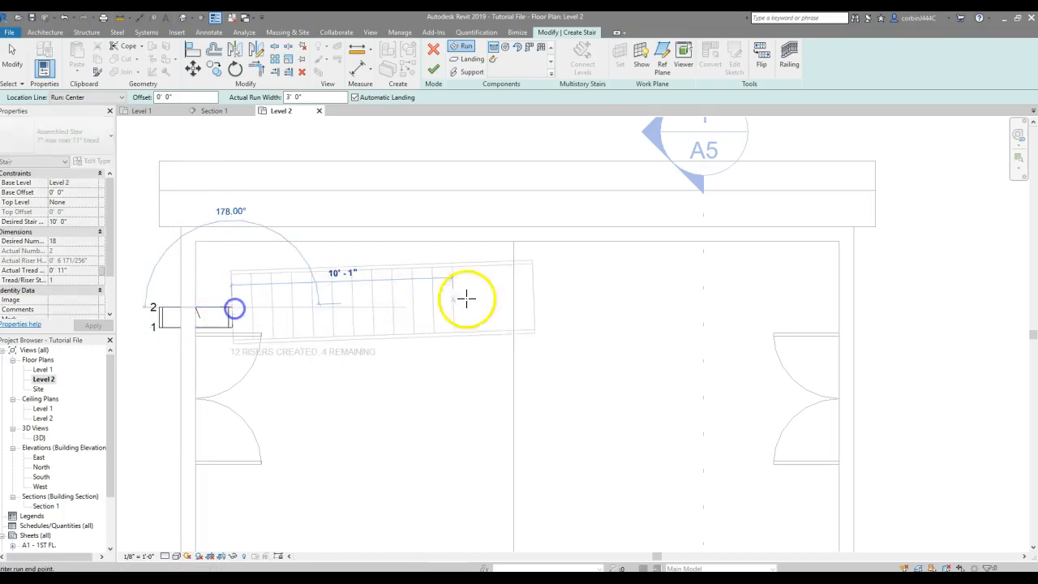
pyautogui.click(551, 312)
pyautogui.press('Escape')
pyautogui.scroll(2, 205, 354)
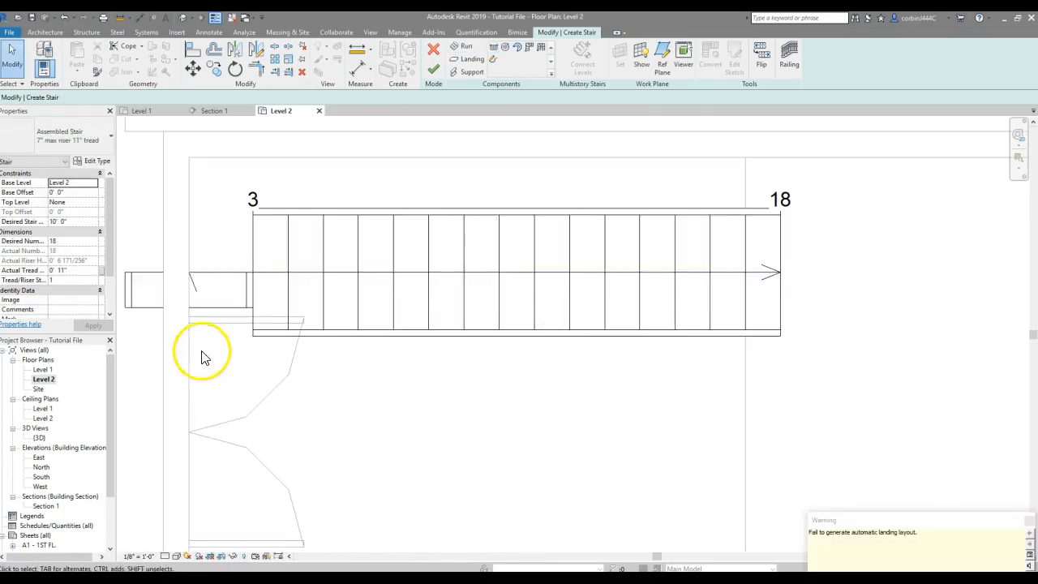
pyautogui.click(354, 275)
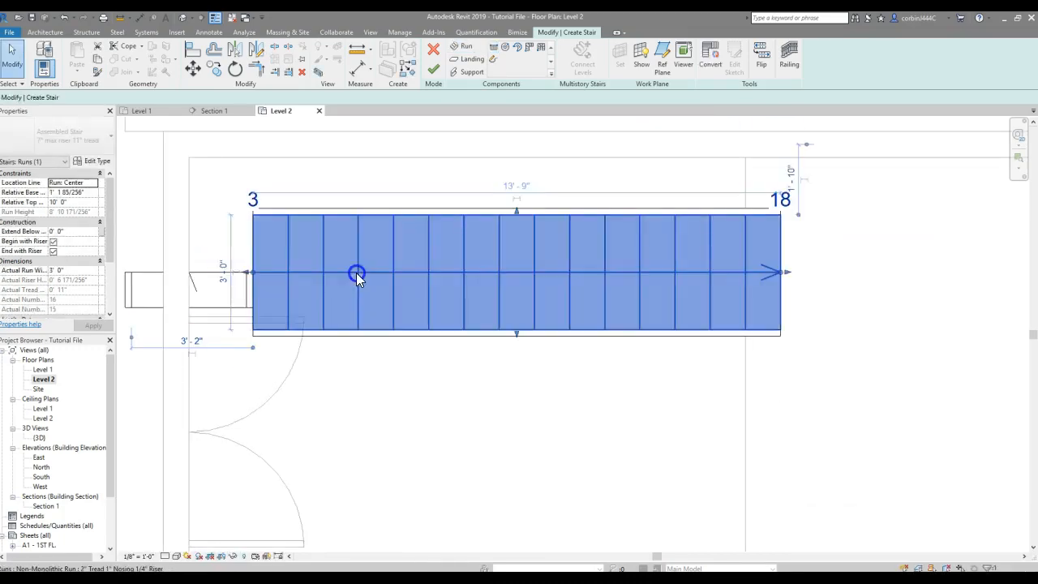
pyautogui.press('Delete')
# Adjust the short run to three risers inside the left wall, and add a horizontal run of risers 4 to 18 located by Exterior Support: Right
pyautogui.moveTo(246, 279); pyautogui.dragTo(252, 256)
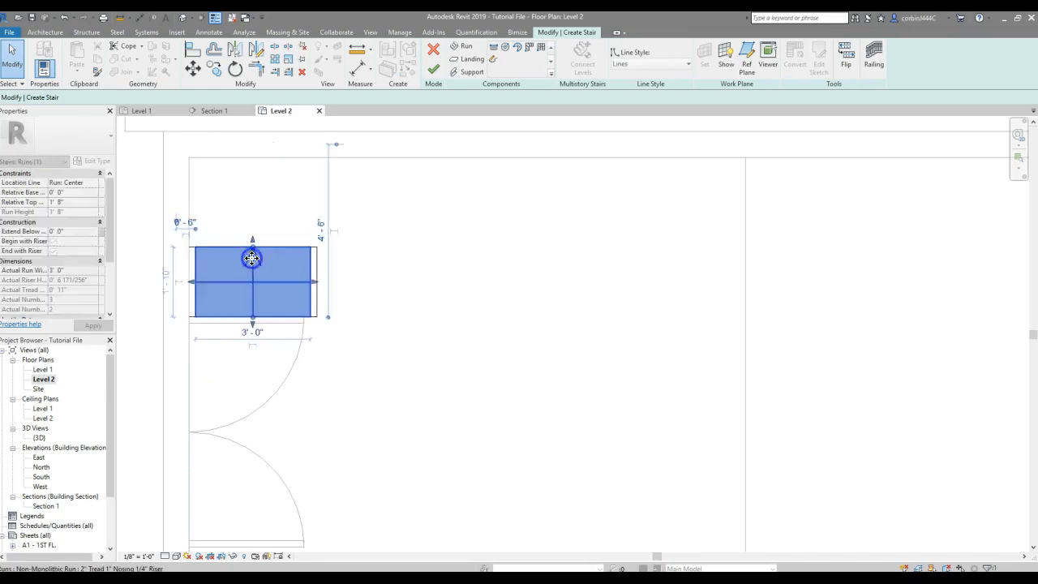
pyautogui.click(494, 47)
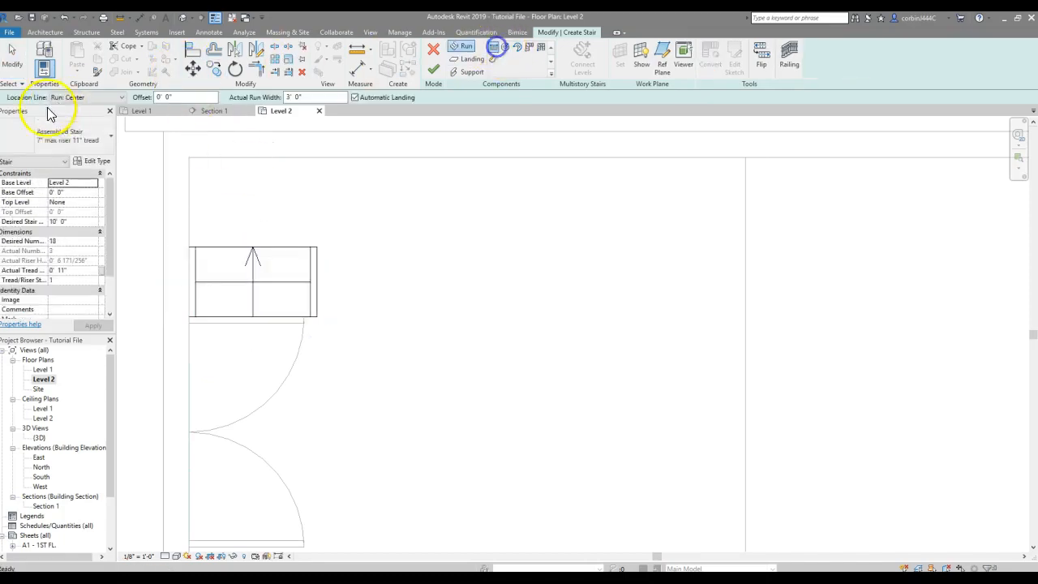
pyautogui.click(116, 98)
pyautogui.click(73, 138)
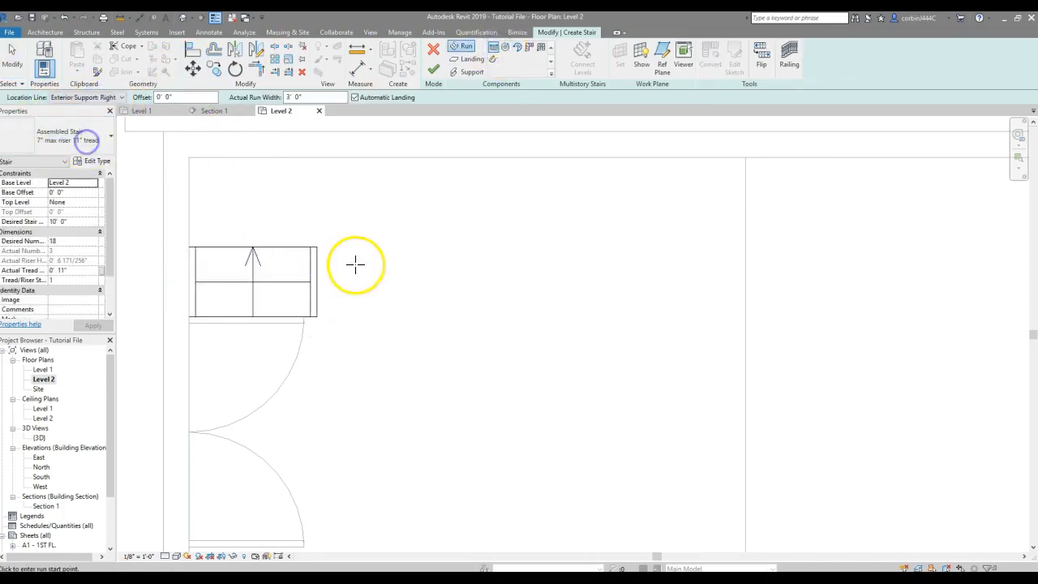
pyautogui.click(320, 247)
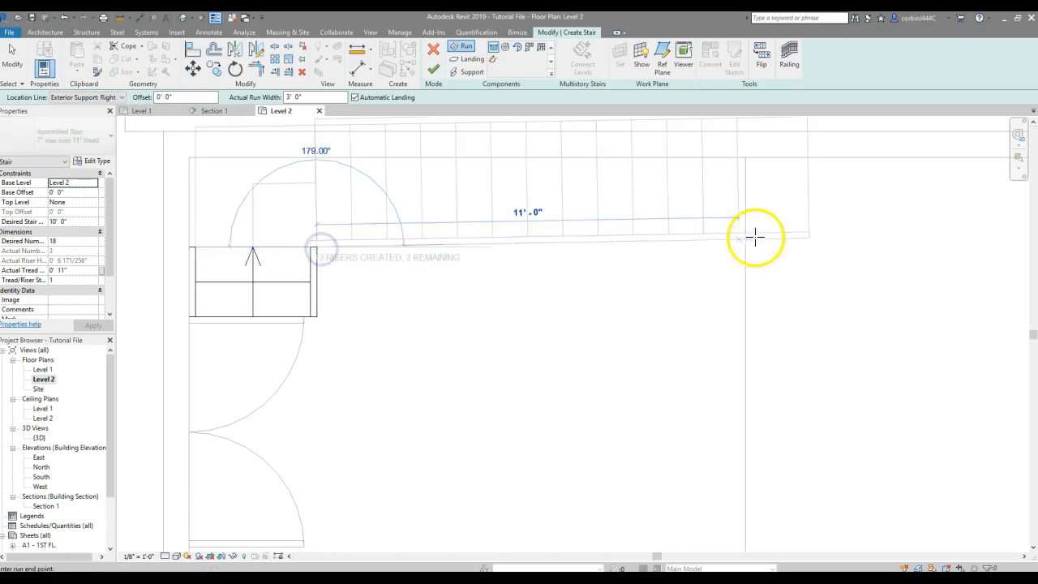
pyautogui.click(816, 246)
pyautogui.press('Escape')
pyautogui.scroll(-4, 382, 209)
pyautogui.click(449, 277)
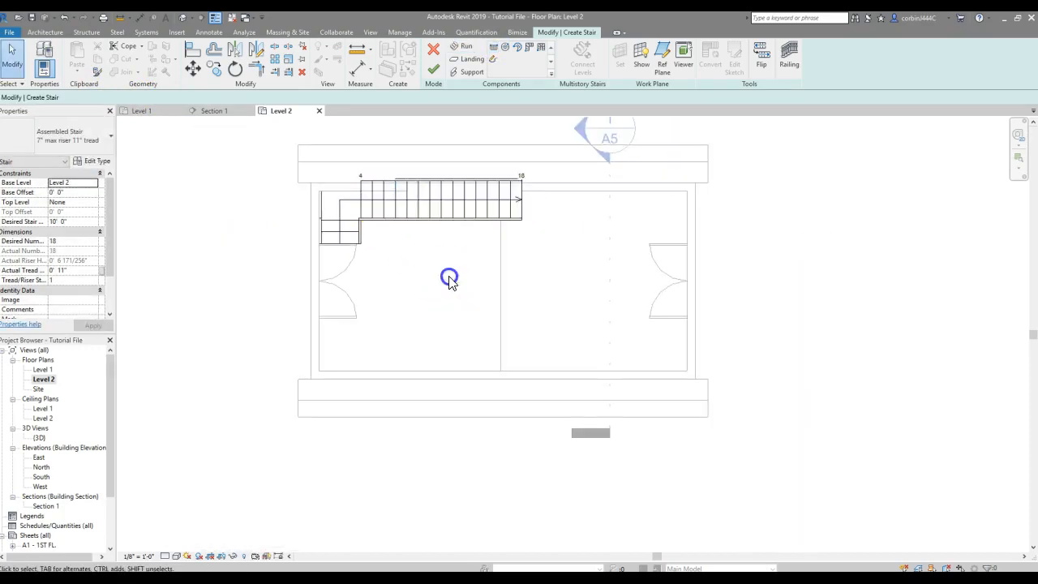
# Finish the L-shaped stair and delete the double door in the left wall
pyautogui.scroll(2, 357, 152)
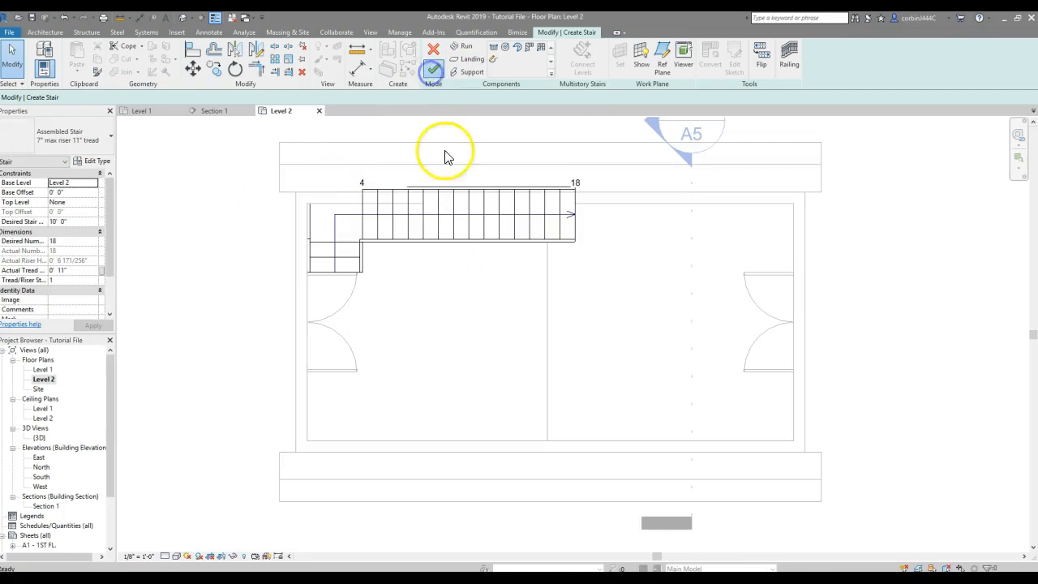
pyautogui.click(337, 312)
pyautogui.press('Delete')
# Move the stair so its outer corner sits in the inside corner of the left and upper walls
pyautogui.moveTo(407, 225); pyautogui.dragTo(412, 253)
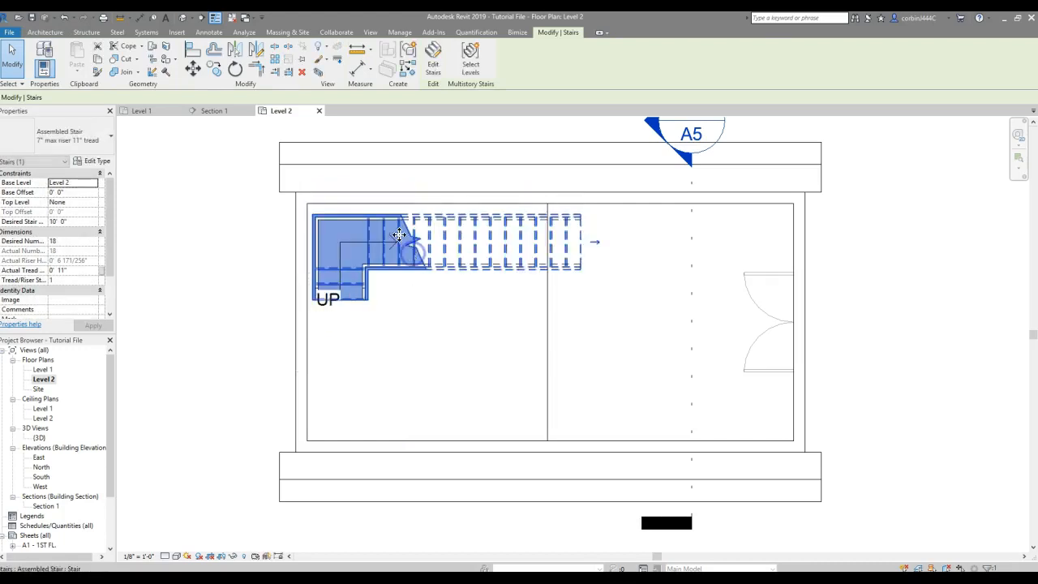
pyautogui.scroll(4, 398, 235)
pyautogui.click(192, 68)
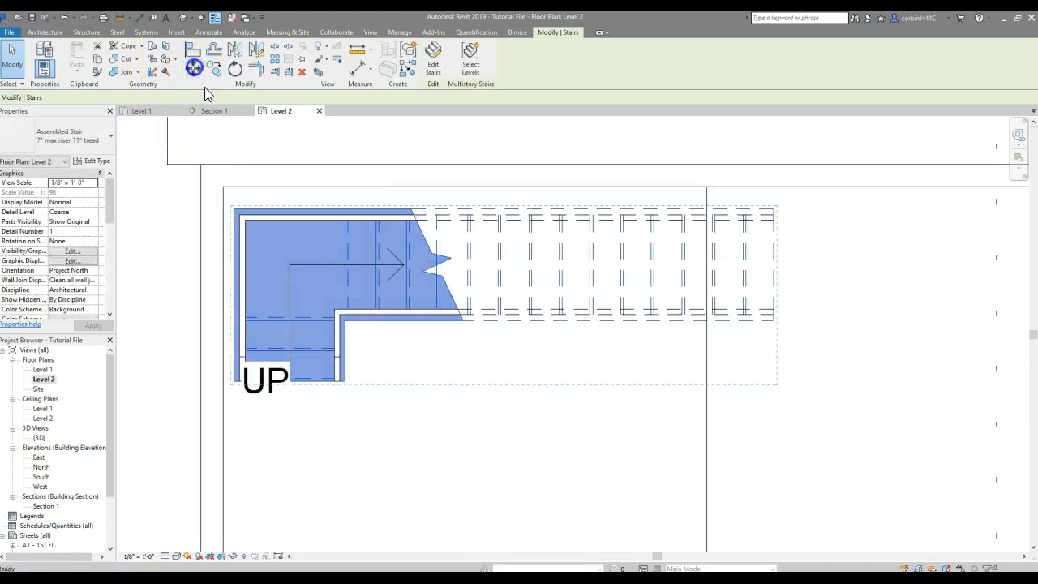
pyautogui.click(236, 217)
pyautogui.click(225, 185)
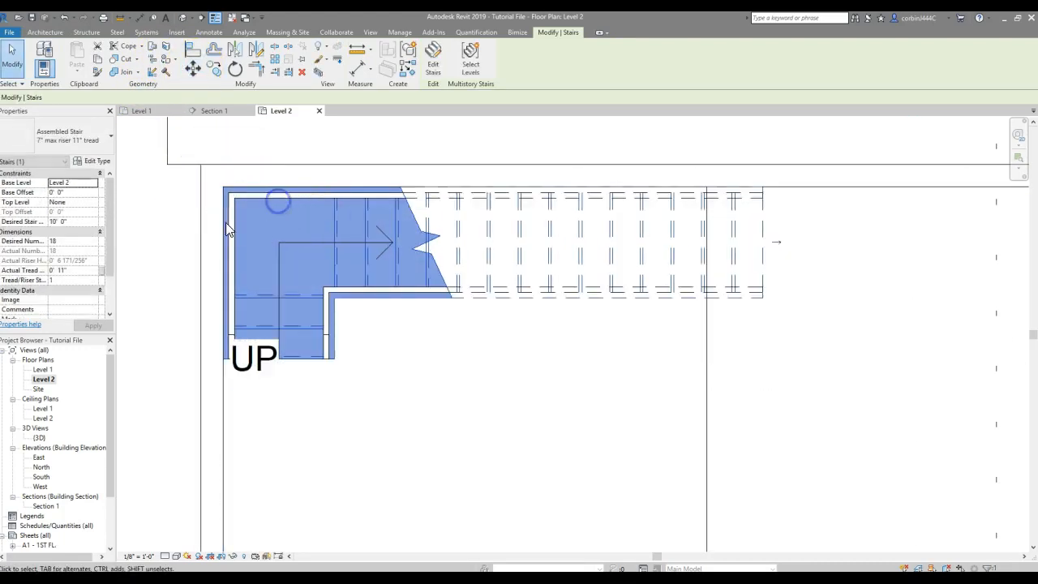
# Set the stair type's maximum riser height to 7 5/8" and its minimum tread depth to 10"
pyautogui.click(90, 162)
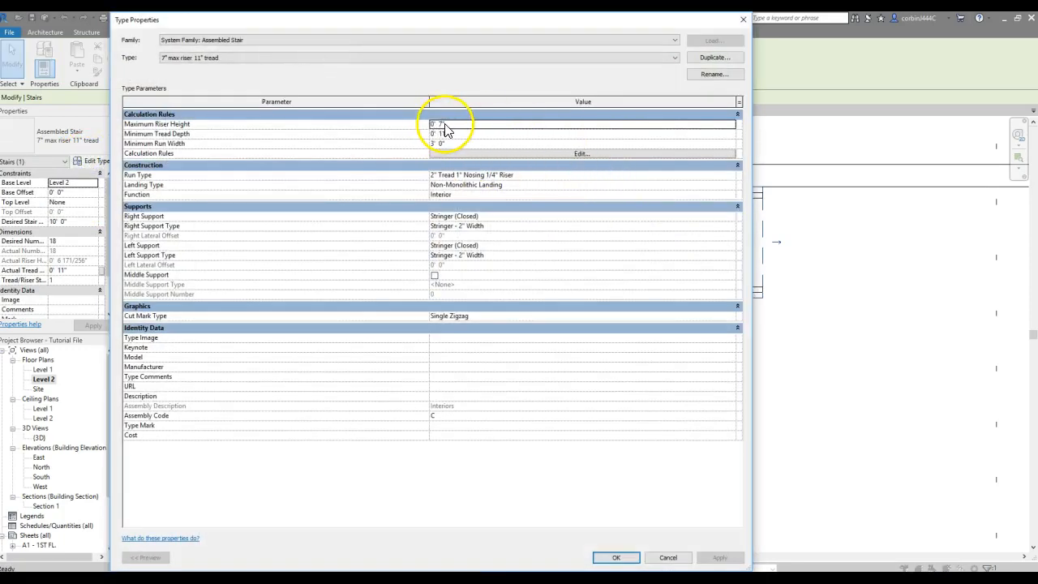
pyautogui.click(443, 124)
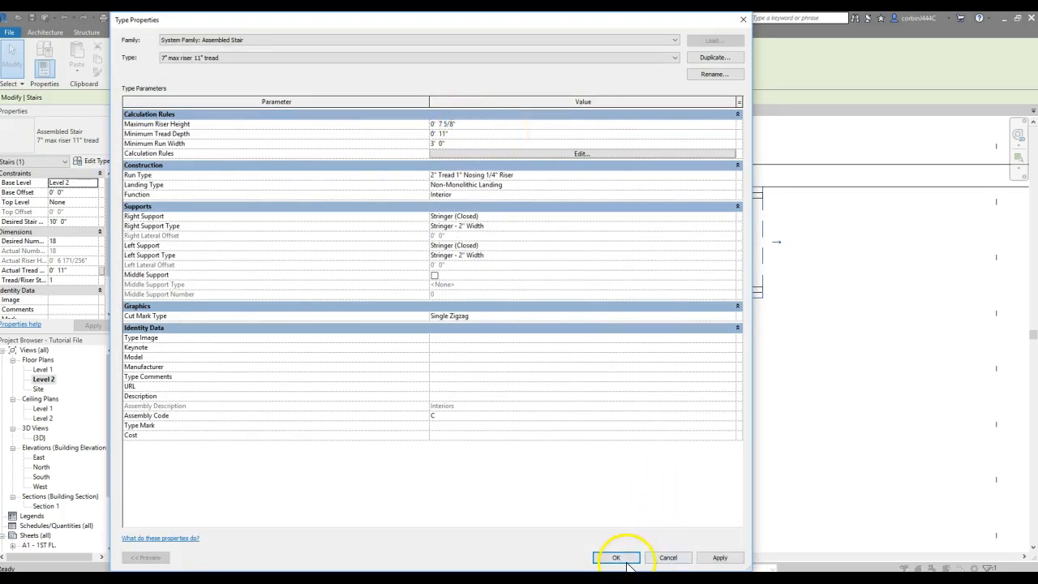
pyautogui.click(445, 134)
pyautogui.click(628, 560)
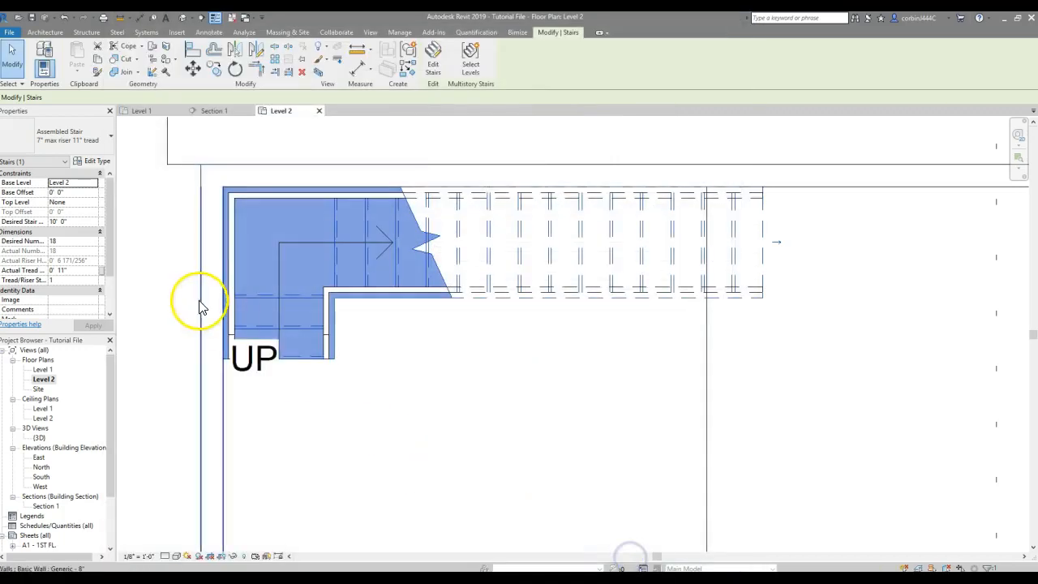
# Set the L-shaped stair's actual tread depth to 10"
pyautogui.click(398, 355)
pyautogui.click(393, 253)
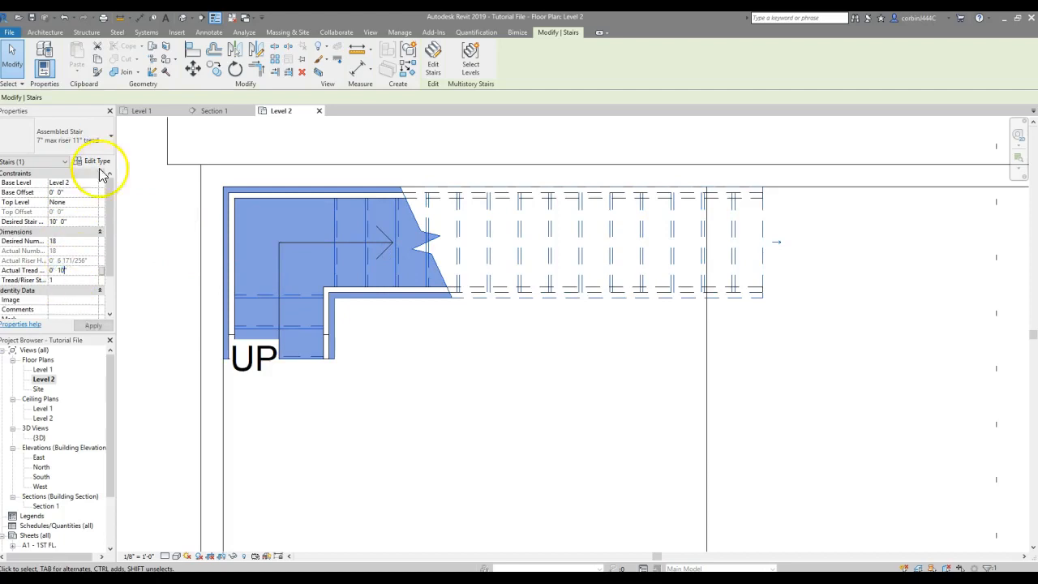
pyautogui.click(489, 367)
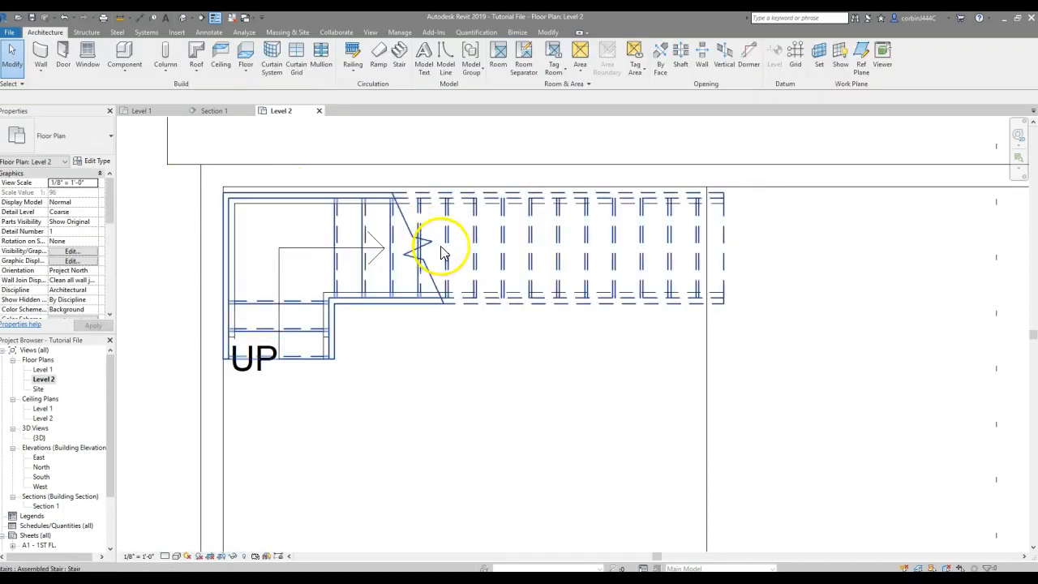
# Open the stair for editing and set its desired number of risers to 16
pyautogui.click(437, 251)
pyautogui.click(424, 65)
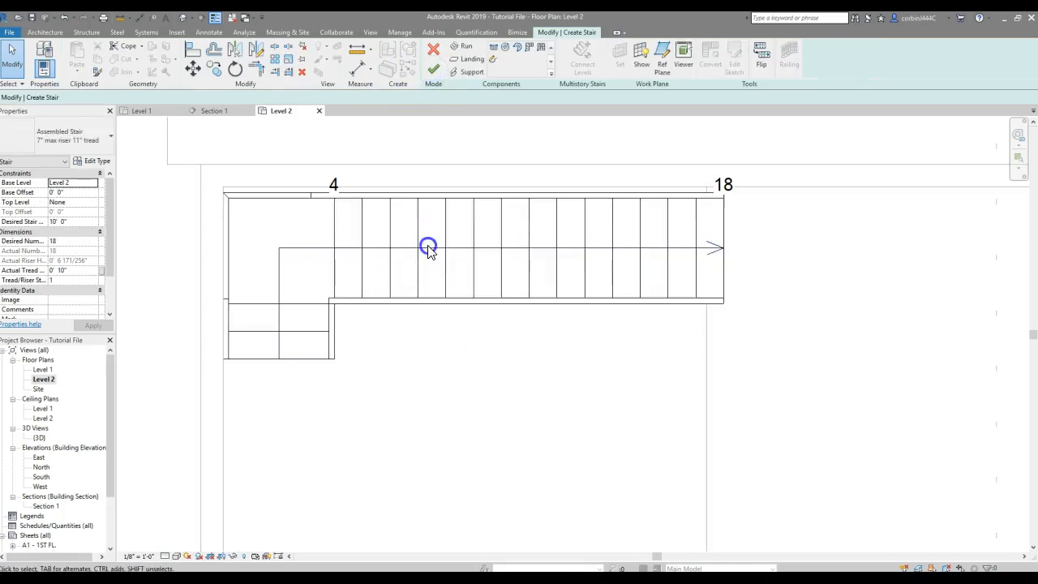
pyautogui.click(427, 249)
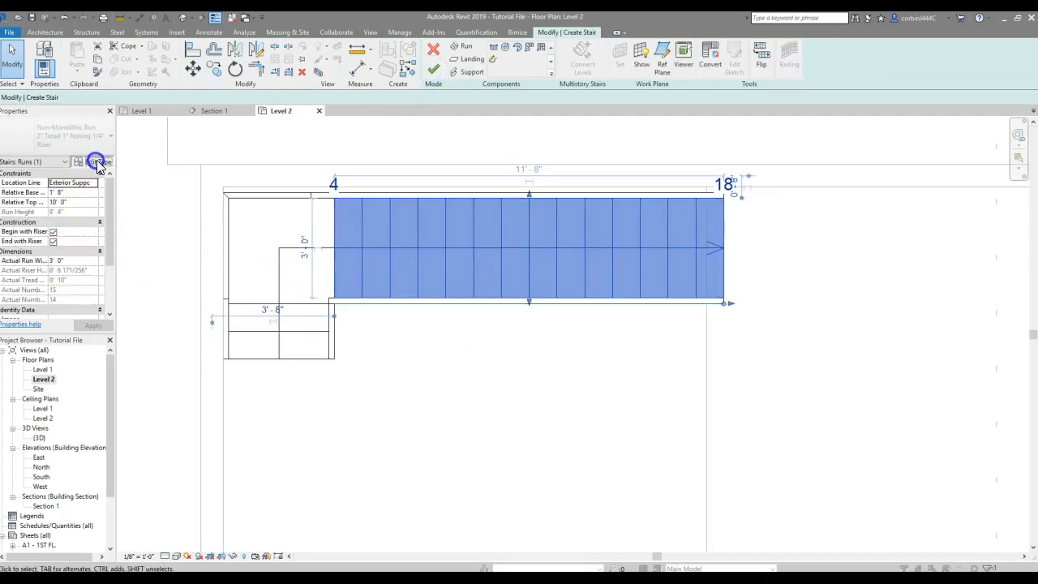
pyautogui.click(96, 163)
pyautogui.click(681, 559)
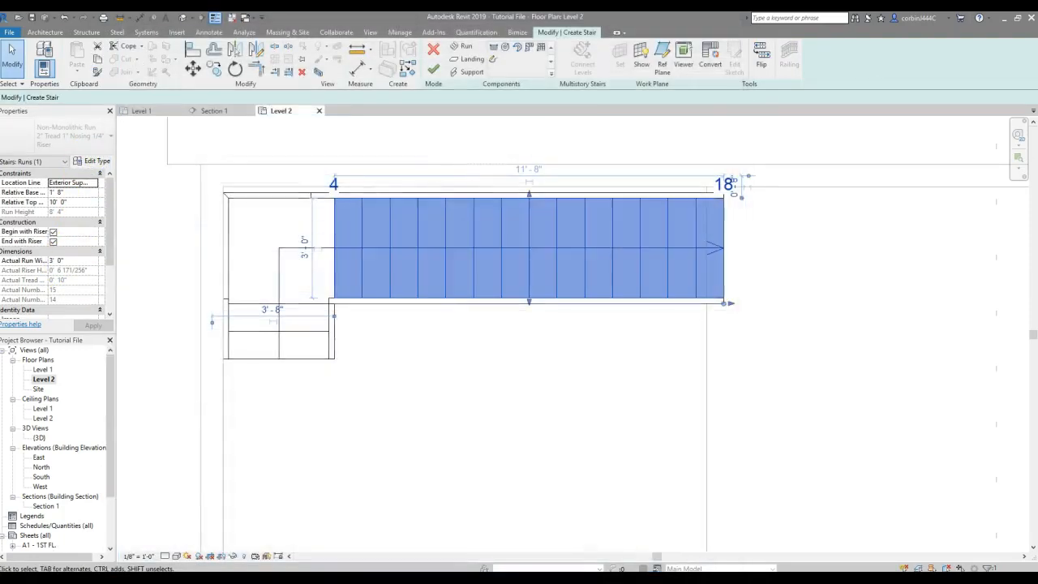
pyautogui.click(396, 445)
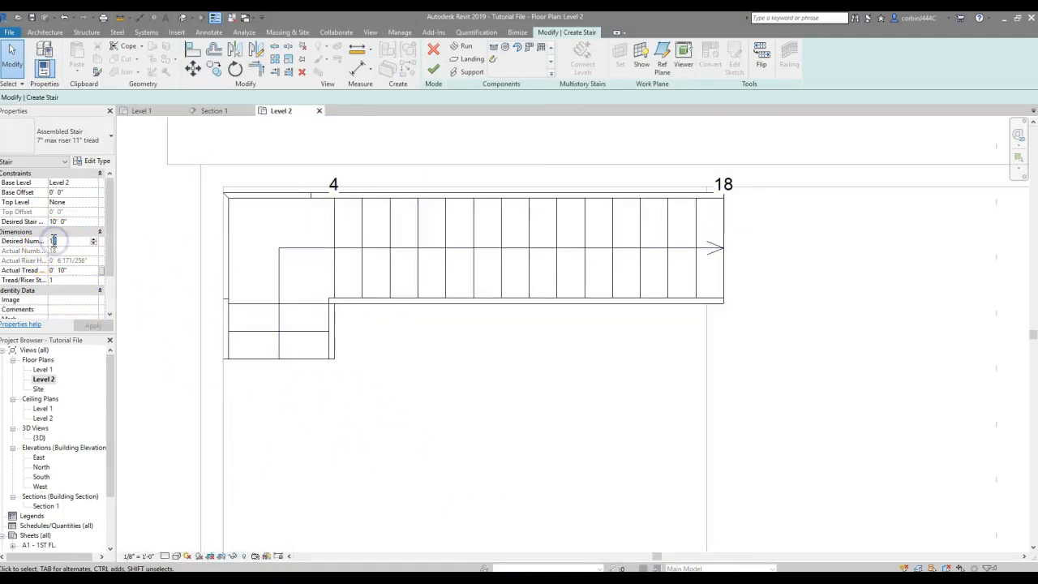
pyautogui.press('Return')
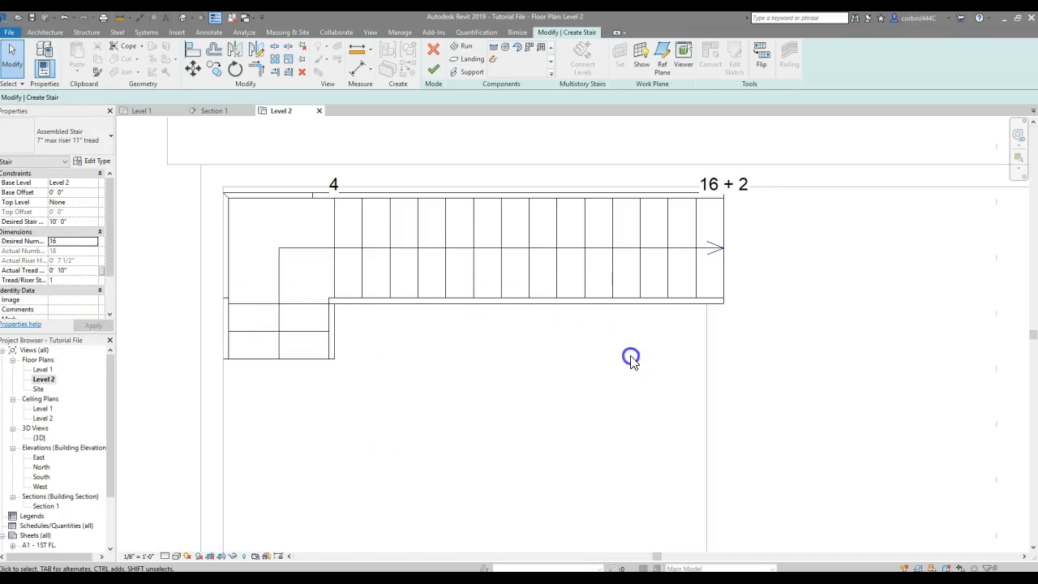
# Delete the horizontal run and the corner landing, and shorten the first run to a single 10" tread
pyautogui.click(657, 288)
pyautogui.moveTo(718, 262); pyautogui.dragTo(668, 304)
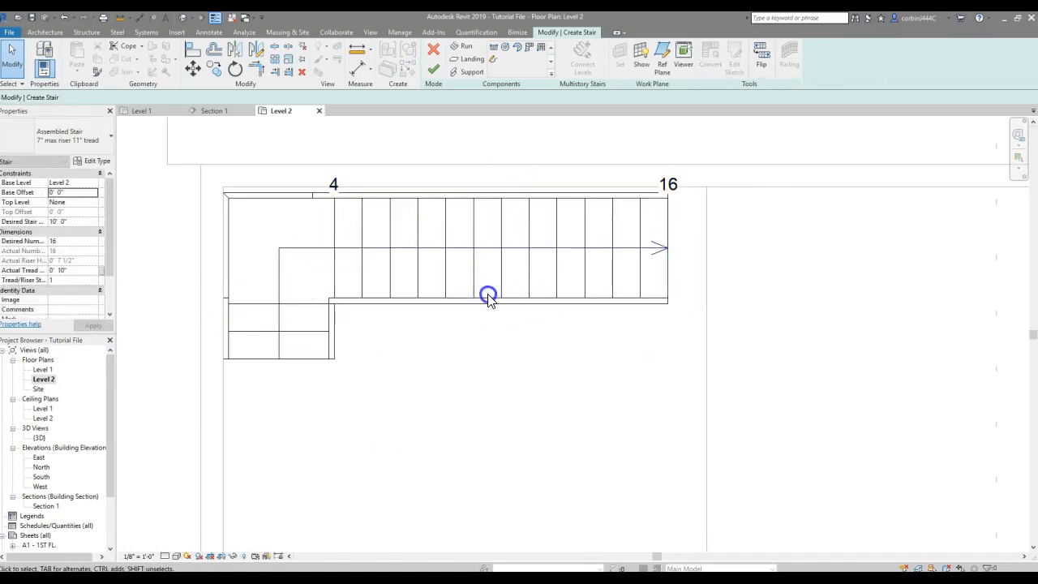
pyautogui.press('Delete')
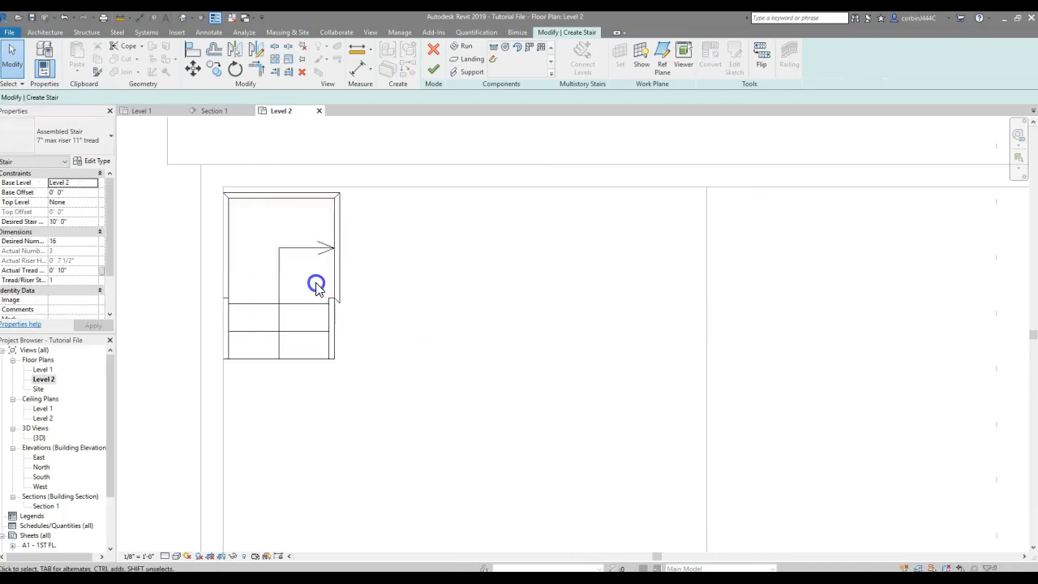
pyautogui.click(278, 269)
pyautogui.press('Delete')
pyautogui.click(281, 314)
pyautogui.moveTo(281, 304)
pyautogui.mouseDown()
pyautogui.moveTo(281, 336)
pyautogui.moveTo(297, 297)
pyautogui.mouseUp()
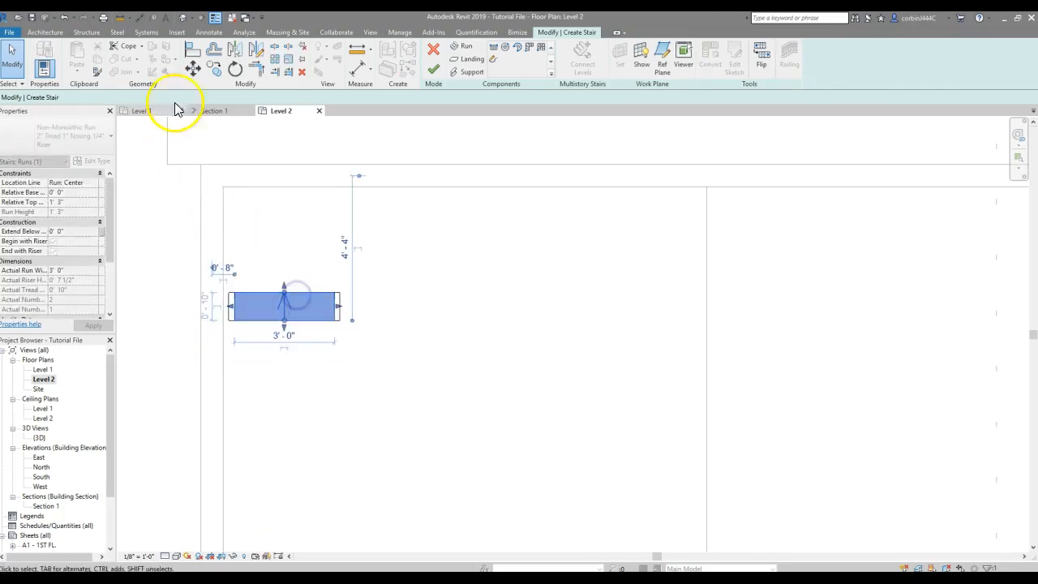
# Add a horizontal run of risers 3 to 16 from the short run's upper corner, located by Exterior Support: Right
pyautogui.click(483, 240)
pyautogui.click(490, 48)
pyautogui.click(340, 291)
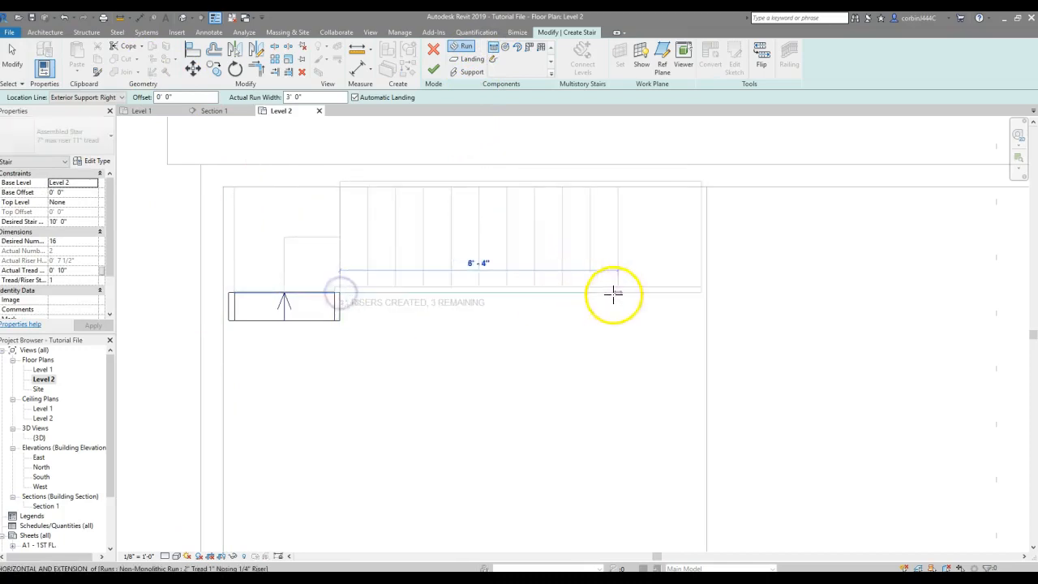
pyautogui.click(700, 290)
pyautogui.click(663, 338)
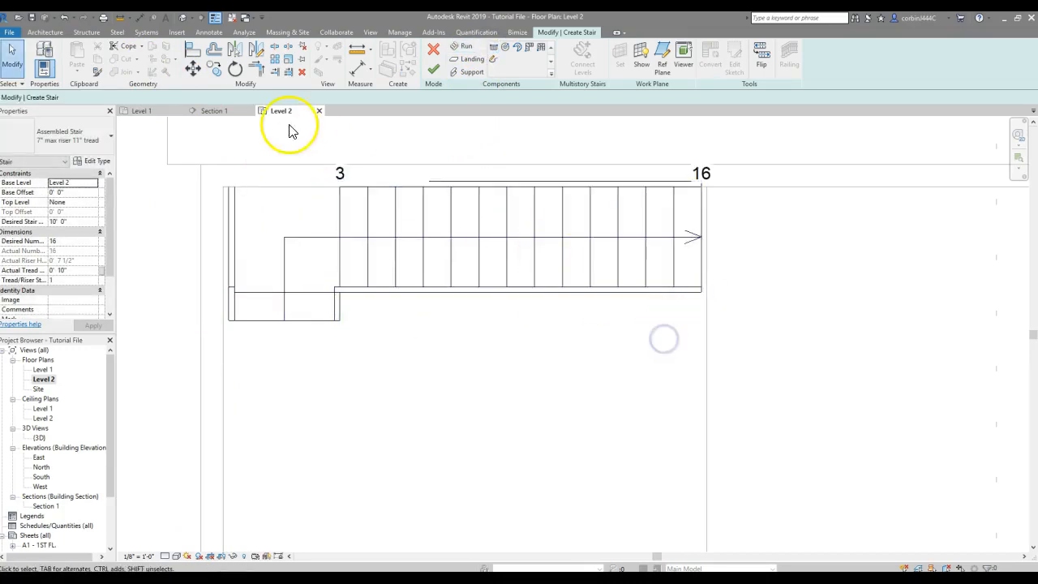
# Finish the stair and move it so its upper end corner sits where the floor edge meets the upper wall
pyautogui.moveTo(645, 235)
pyautogui.mouseDown()
pyautogui.moveTo(647, 266)
pyautogui.moveTo(640, 254)
pyautogui.mouseUp()
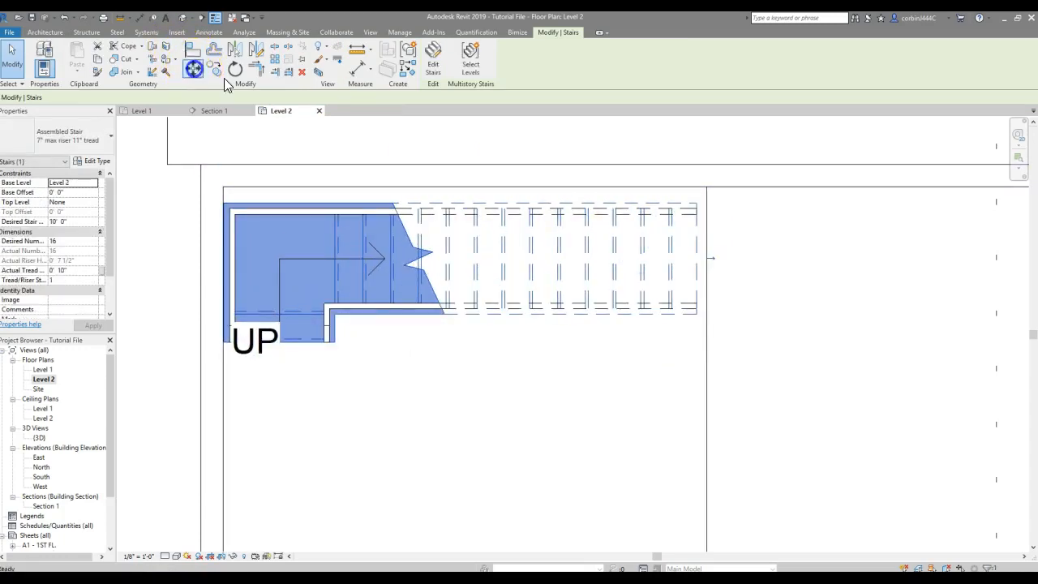
pyautogui.click(196, 73)
pyautogui.scroll(3, 770, 210)
pyautogui.click(641, 197)
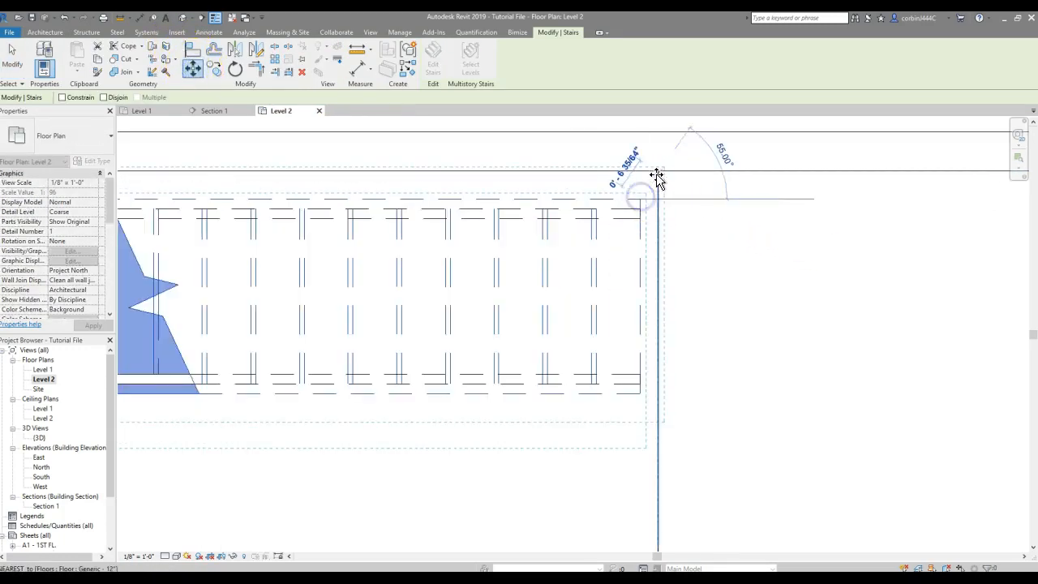
pyautogui.click(670, 172)
pyautogui.scroll(-3, 689, 211)
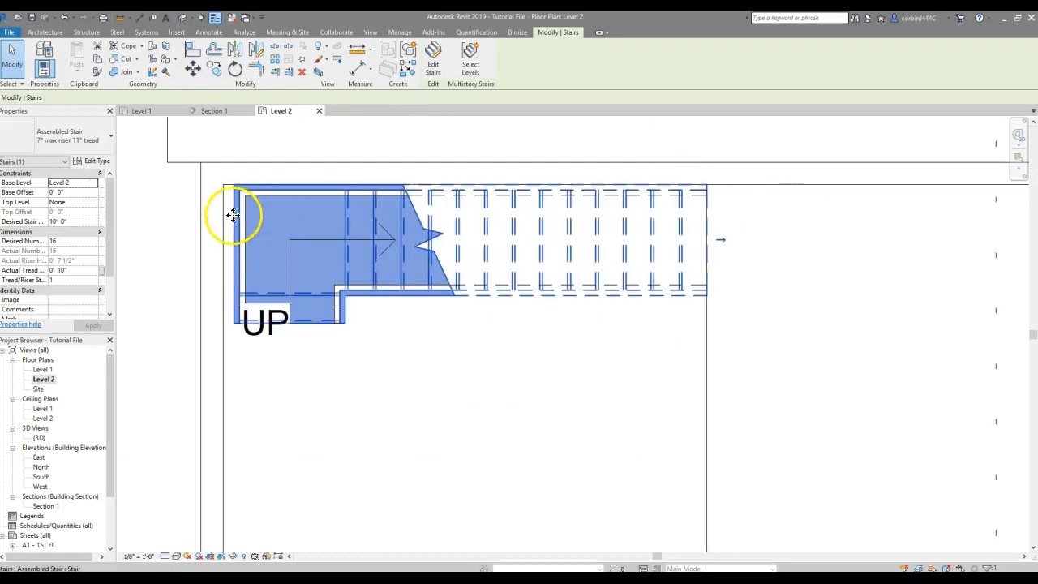
# Open the moved stair for editing
pyautogui.scroll(2, 234, 214)
pyautogui.doubleClick(236, 189)
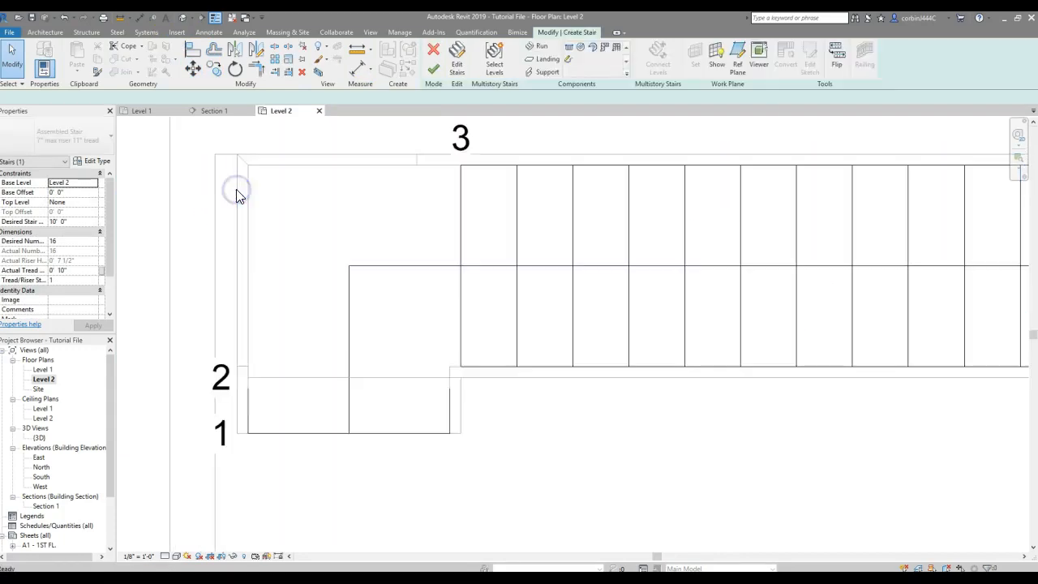
# Try to extend the landing to the left wall and widen the short run to 3' 3 7/8", and undo both changes
pyautogui.click(269, 382)
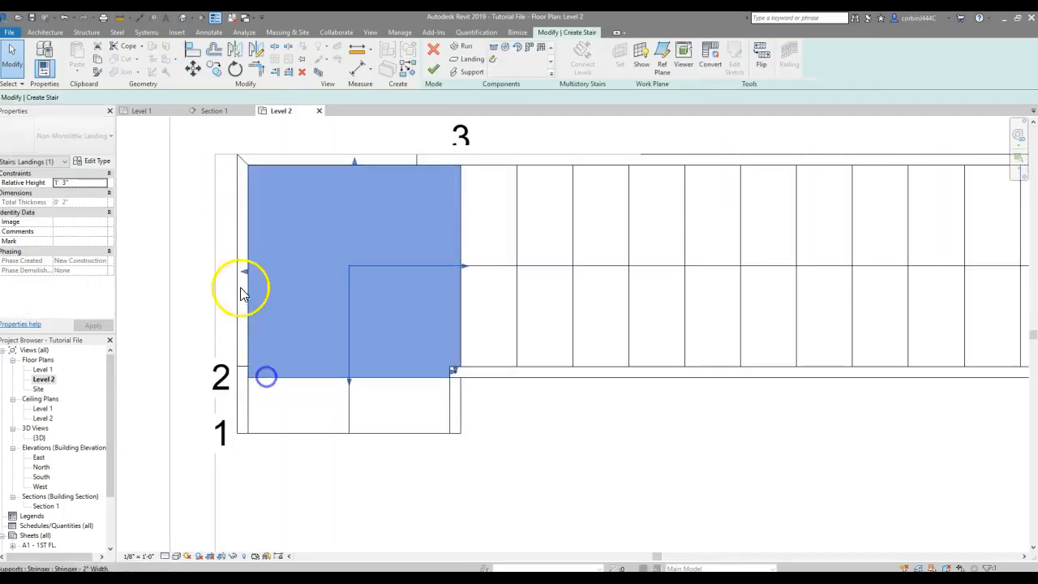
pyautogui.moveTo(241, 275); pyautogui.dragTo(227, 270)
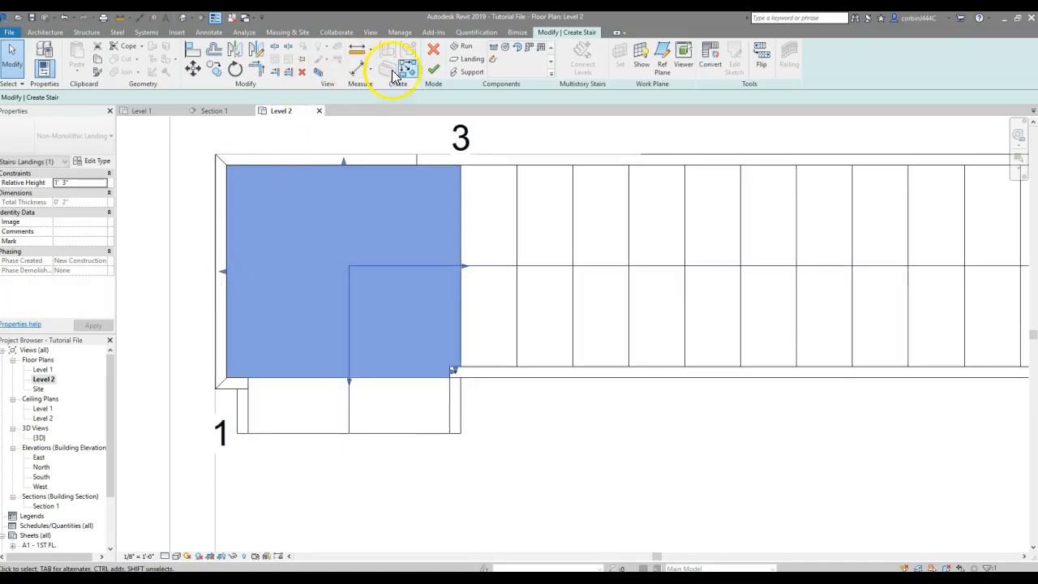
pyautogui.click(250, 399)
pyautogui.moveTo(249, 404); pyautogui.dragTo(225, 354)
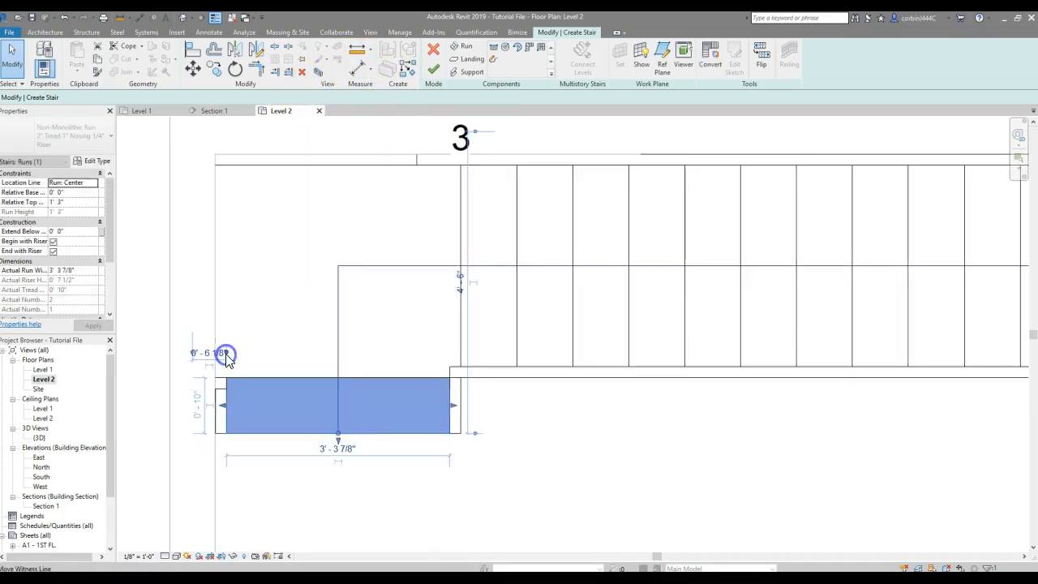
pyautogui.click(271, 357)
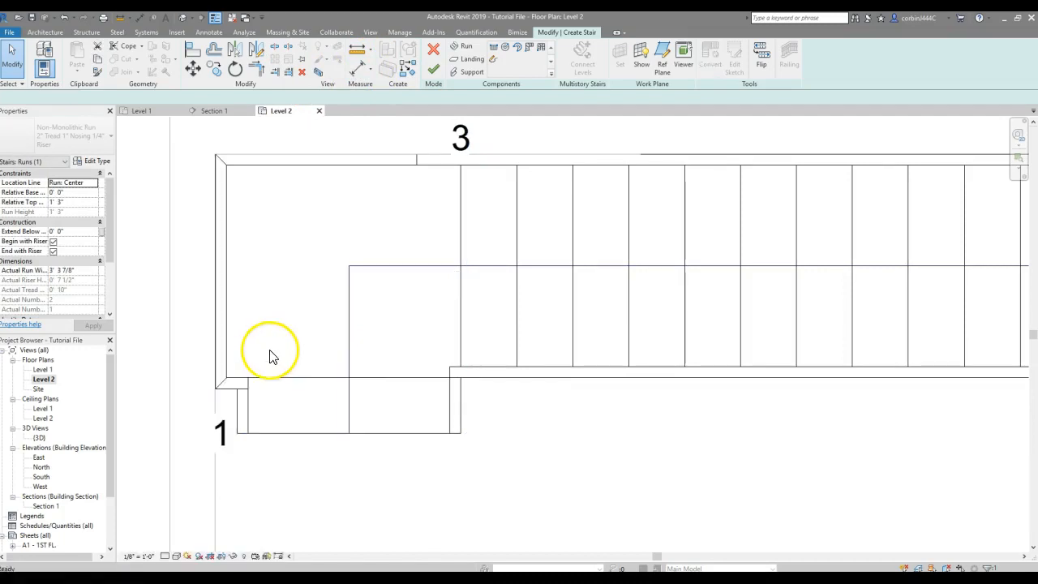
pyautogui.click(242, 395)
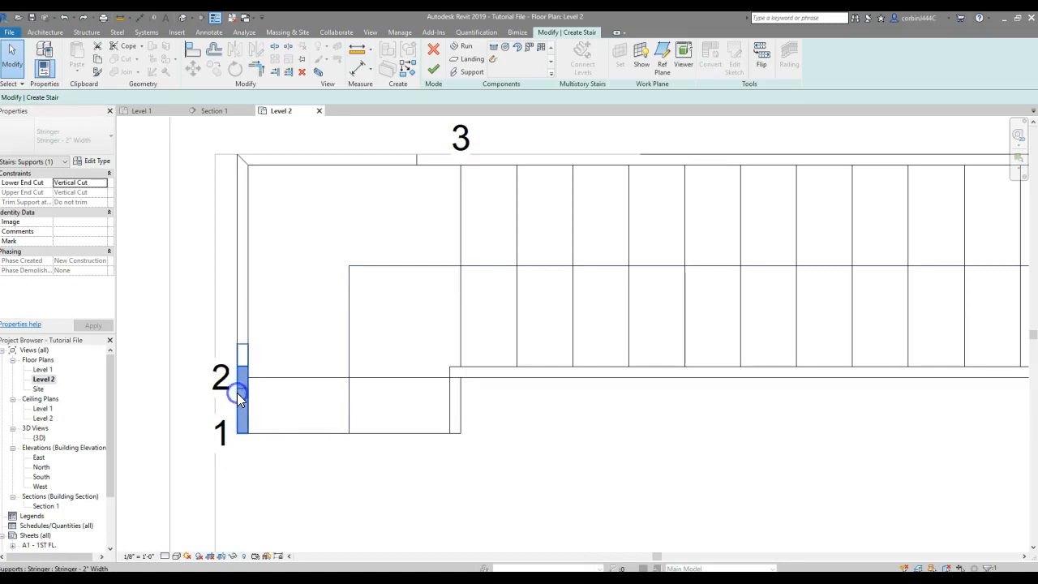
pyautogui.click(244, 490)
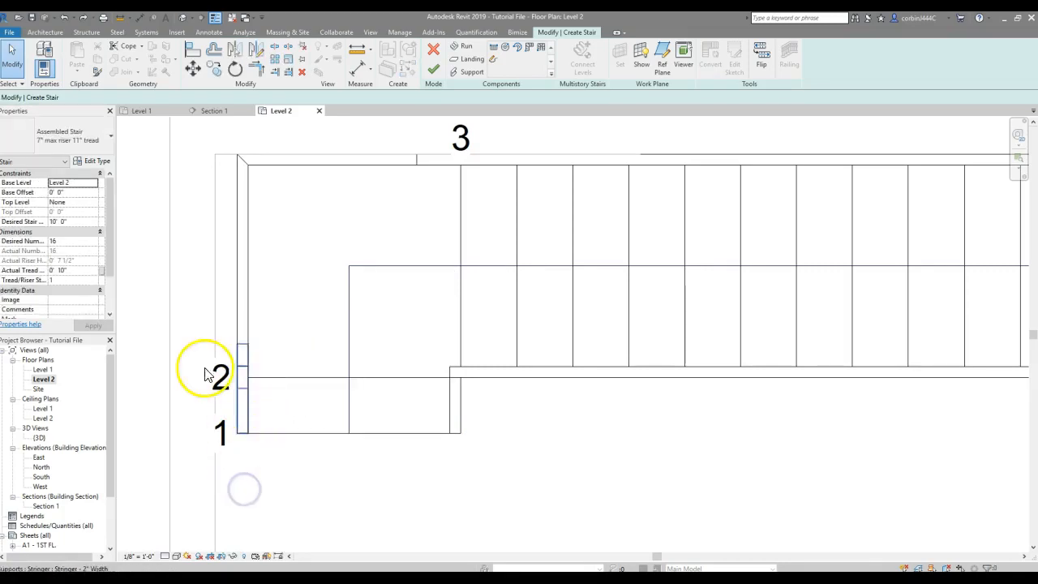
# Set both the right and left supports of the 7" max riser 11" tread stair type to Carriage (Open)
pyautogui.click(86, 132)
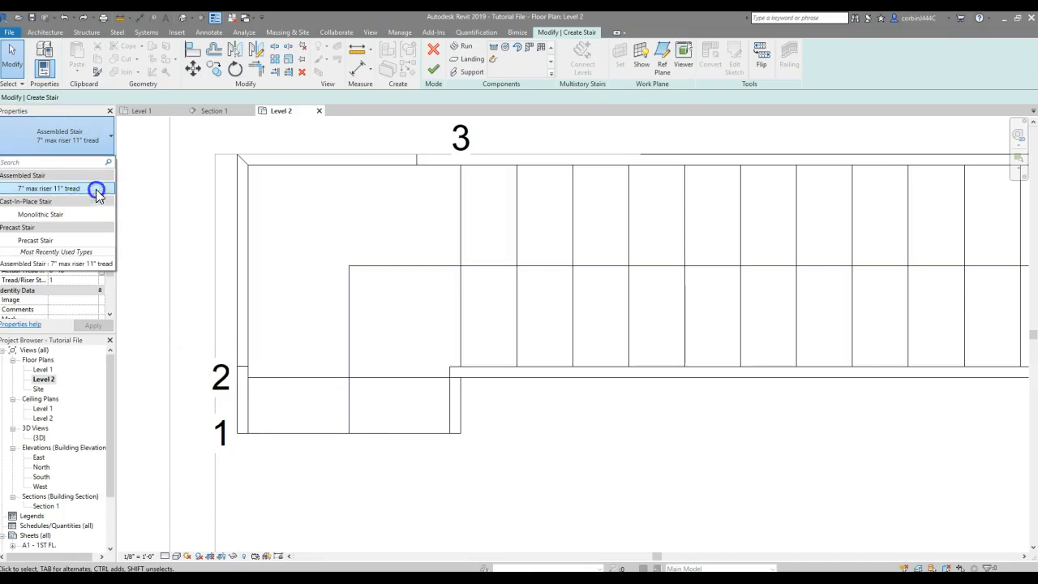
pyautogui.click(95, 191)
pyautogui.click(87, 167)
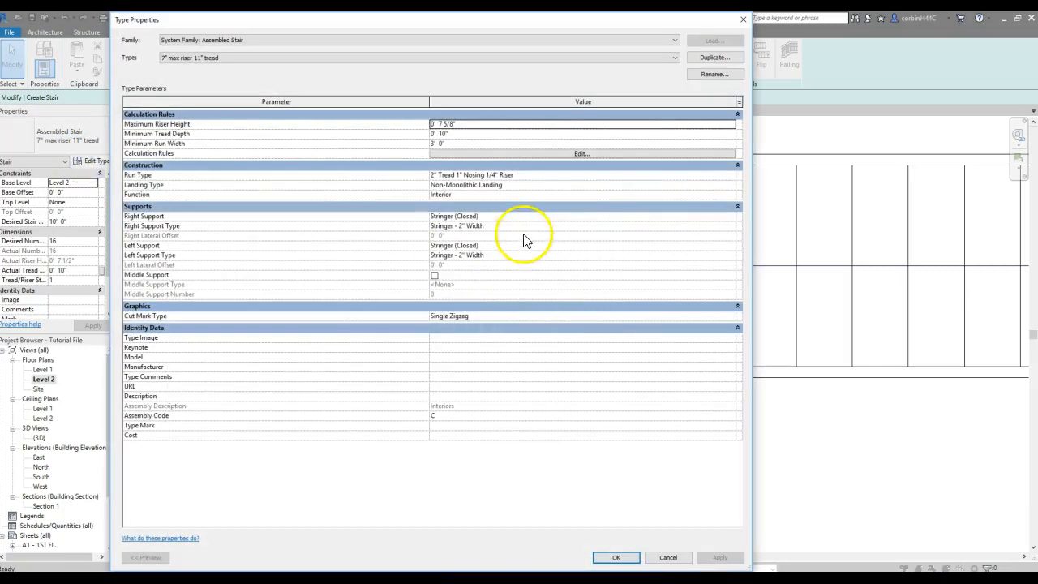
pyautogui.click(723, 217)
pyautogui.click(730, 217)
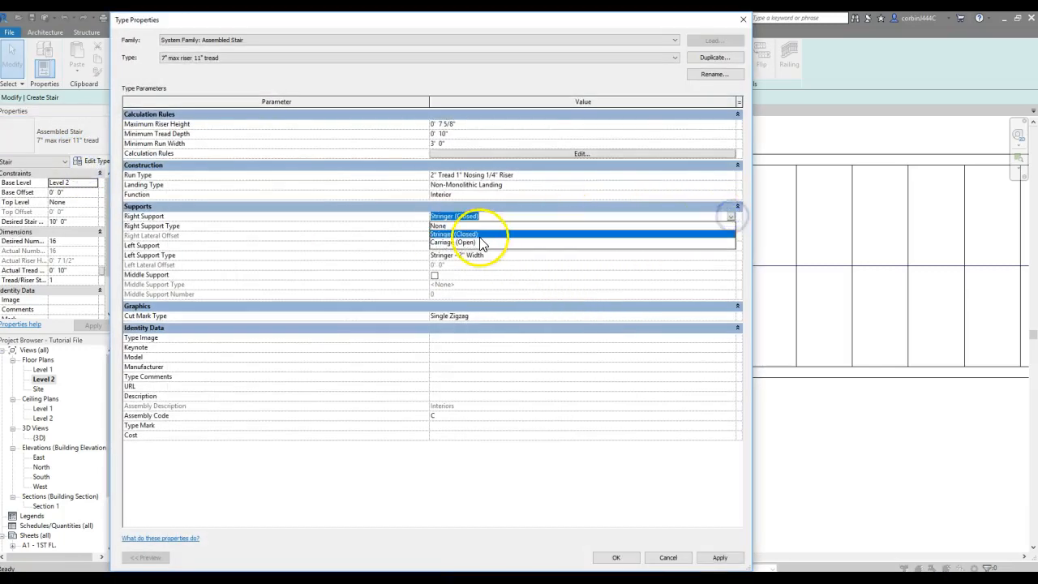
pyautogui.click(479, 237)
pyautogui.click(732, 217)
pyautogui.click(501, 245)
pyautogui.click(695, 245)
pyautogui.click(731, 245)
pyautogui.click(481, 273)
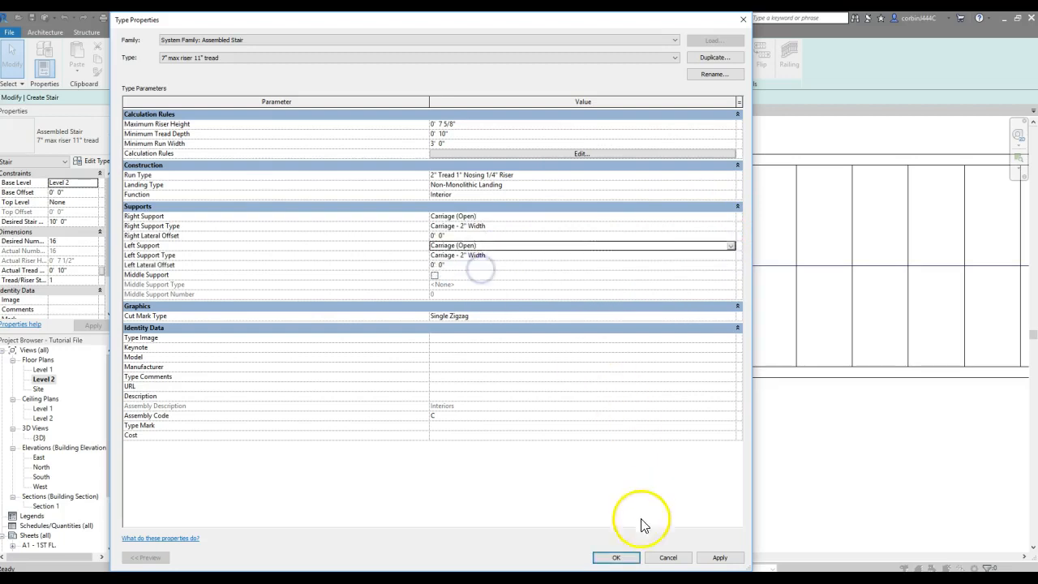
pyautogui.click(616, 557)
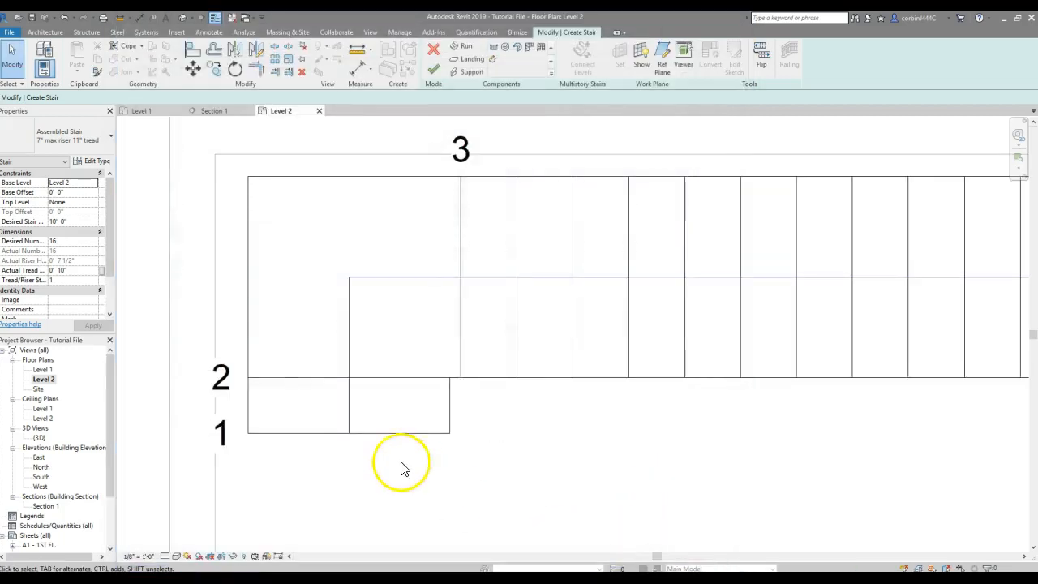
# Finish the stair and delete the railing along its wall side
pyautogui.scroll(-4, 248, 232)
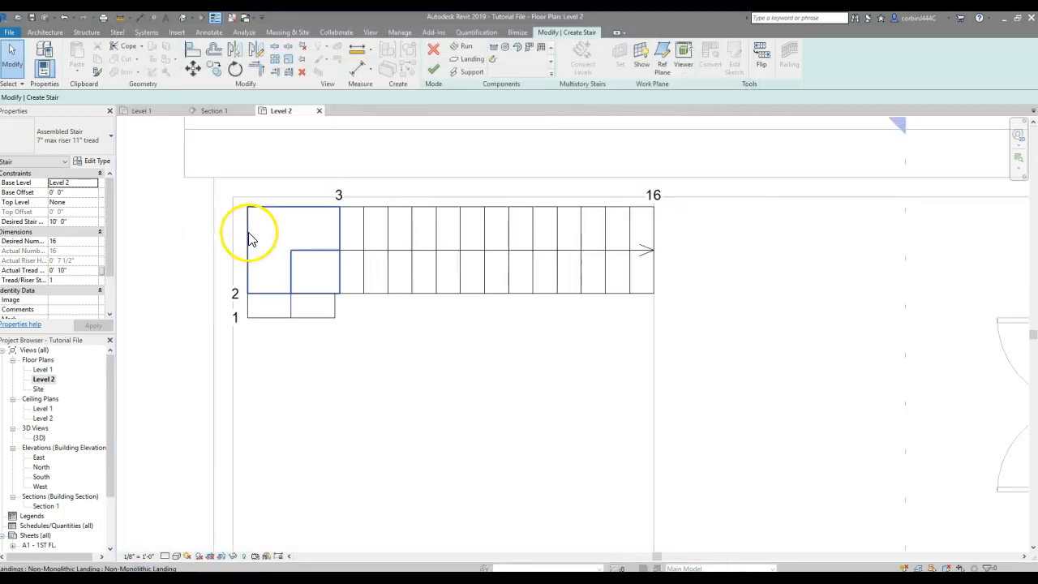
pyautogui.scroll(2, 267, 178)
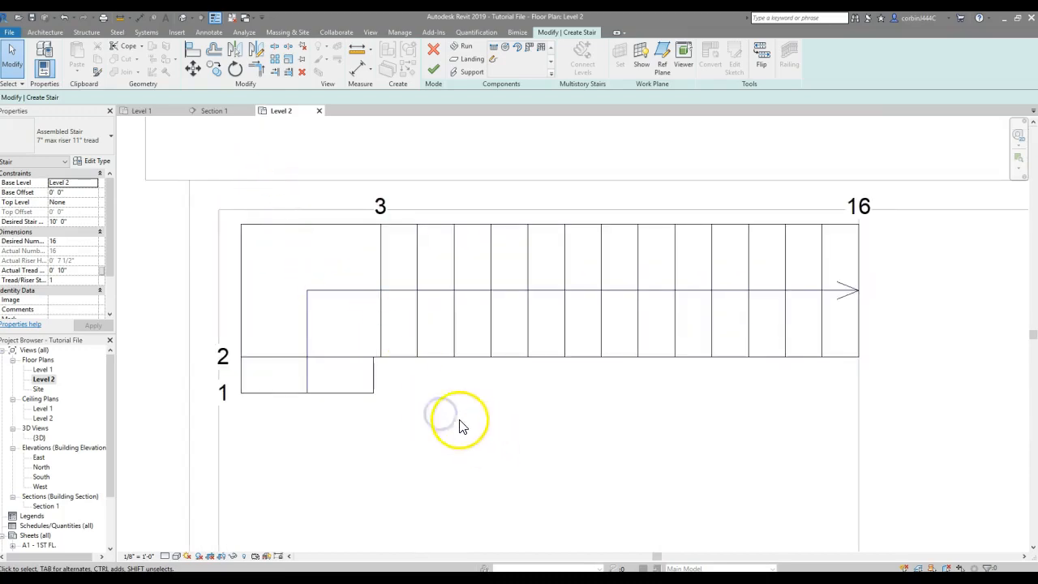
pyautogui.click(434, 73)
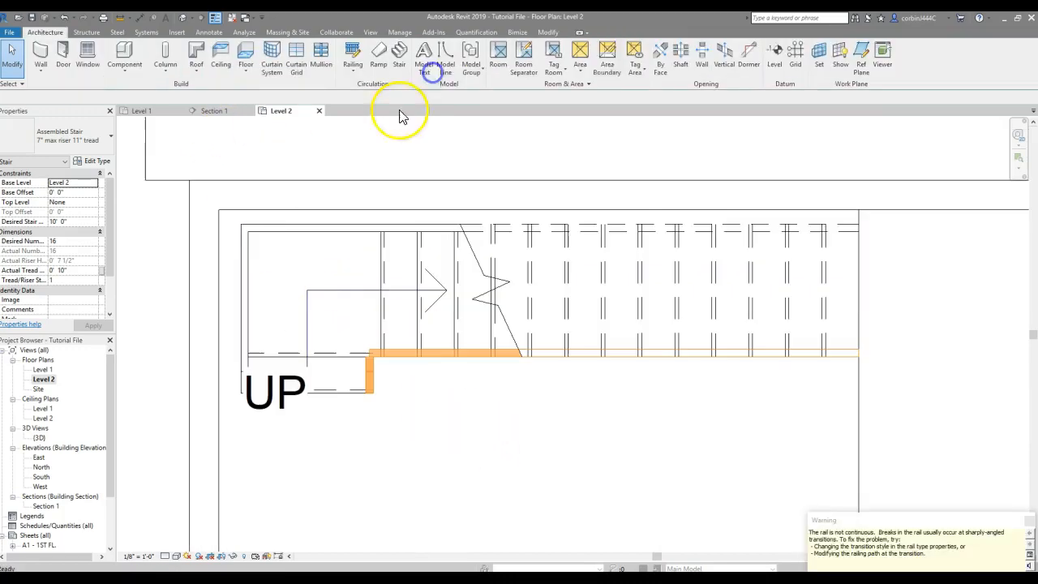
pyautogui.click(258, 242)
pyautogui.press('Delete')
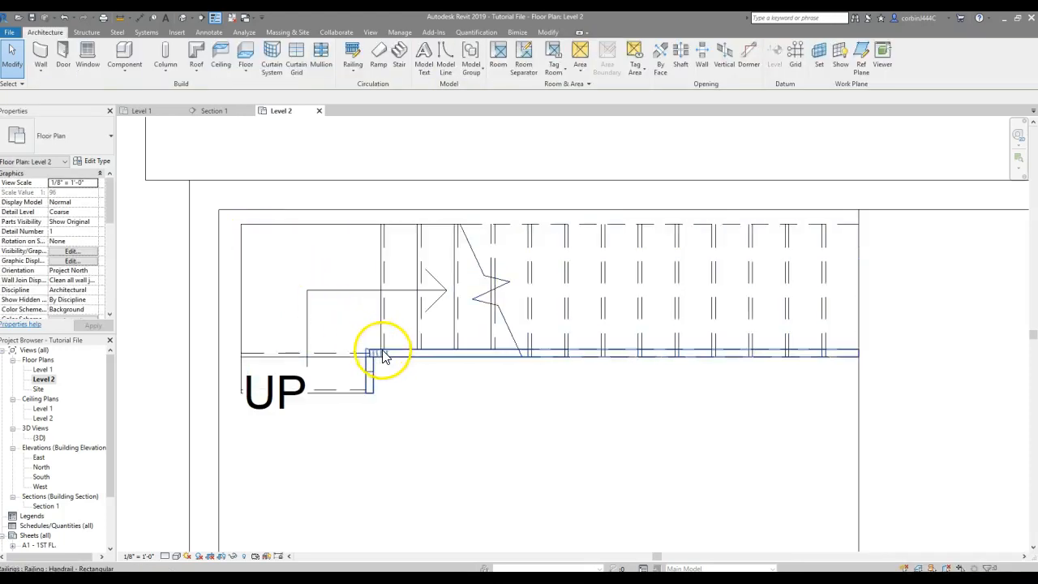
# Open the stair for editing and widen the short two-riser run to 3' 2" so it meets the landing's inner corner
pyautogui.click(241, 227)
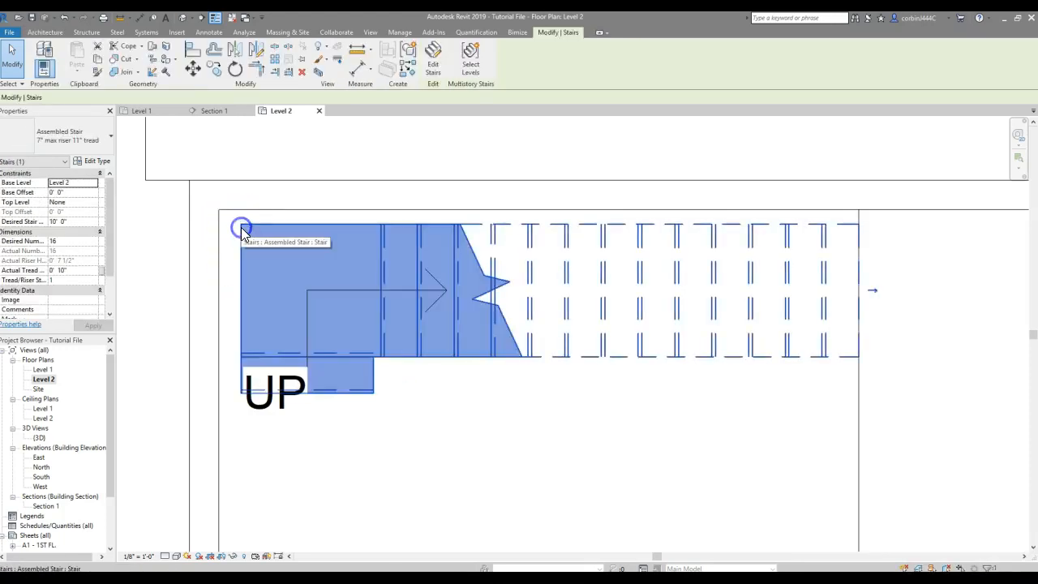
pyautogui.click(439, 64)
pyautogui.click(375, 364)
pyautogui.moveTo(377, 363); pyautogui.dragTo(380, 361)
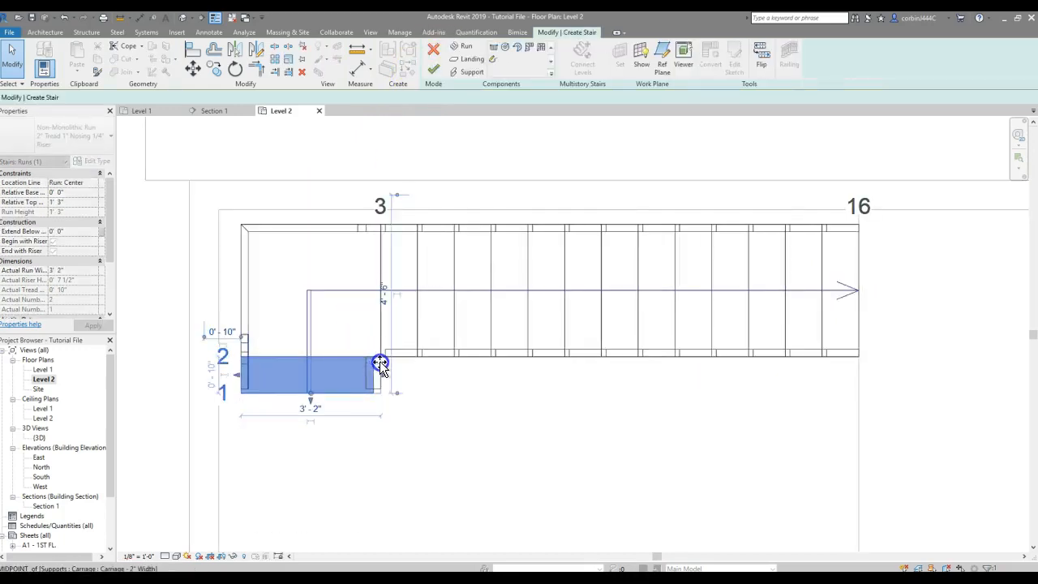
pyautogui.click(409, 403)
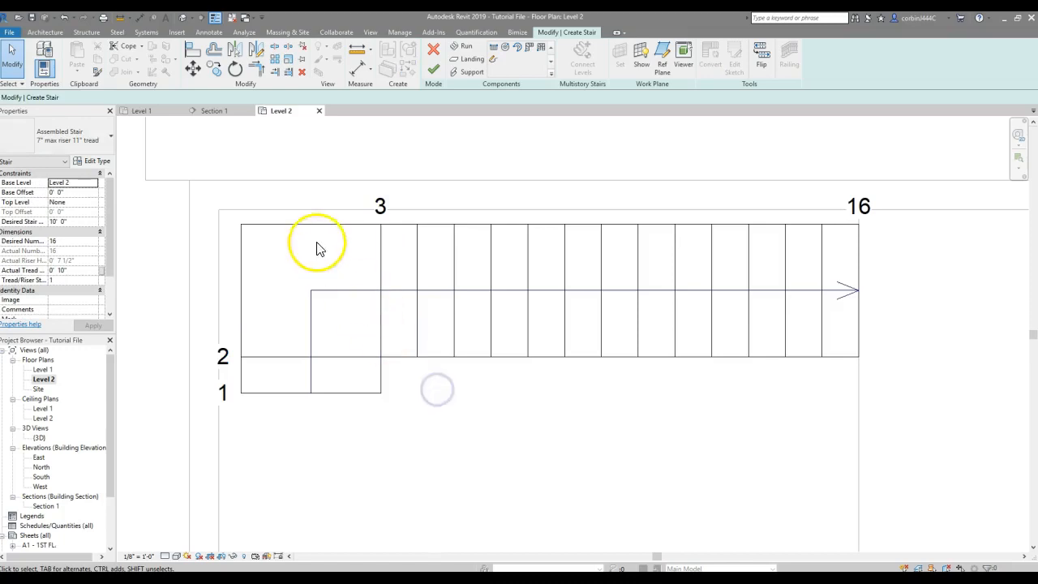
# Extend the landing and the short run to the left wall's inner face, making the run 3' 8" wide, and finish the stair
pyautogui.click(239, 309)
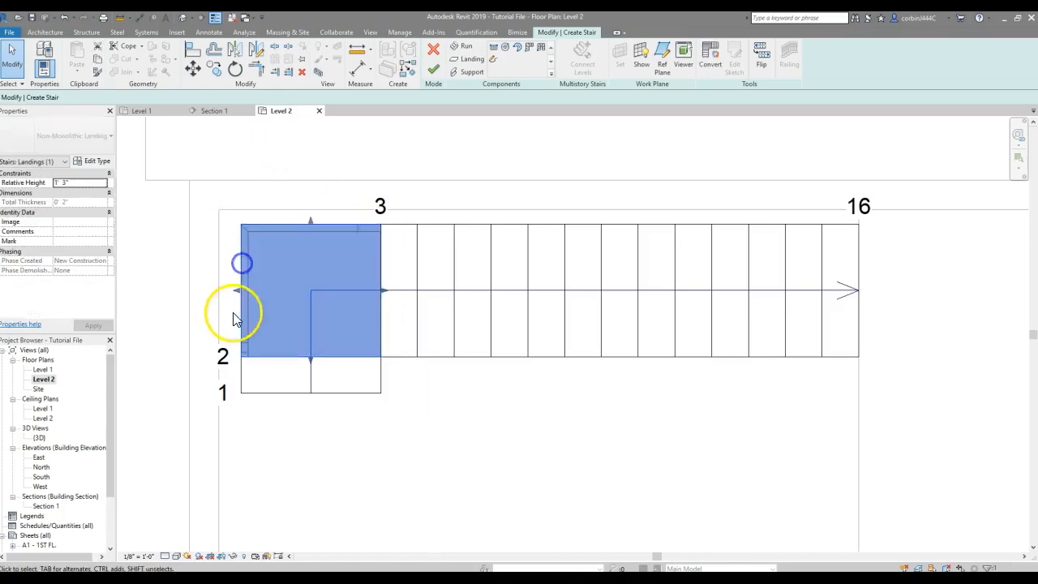
pyautogui.moveTo(236, 292); pyautogui.dragTo(231, 292)
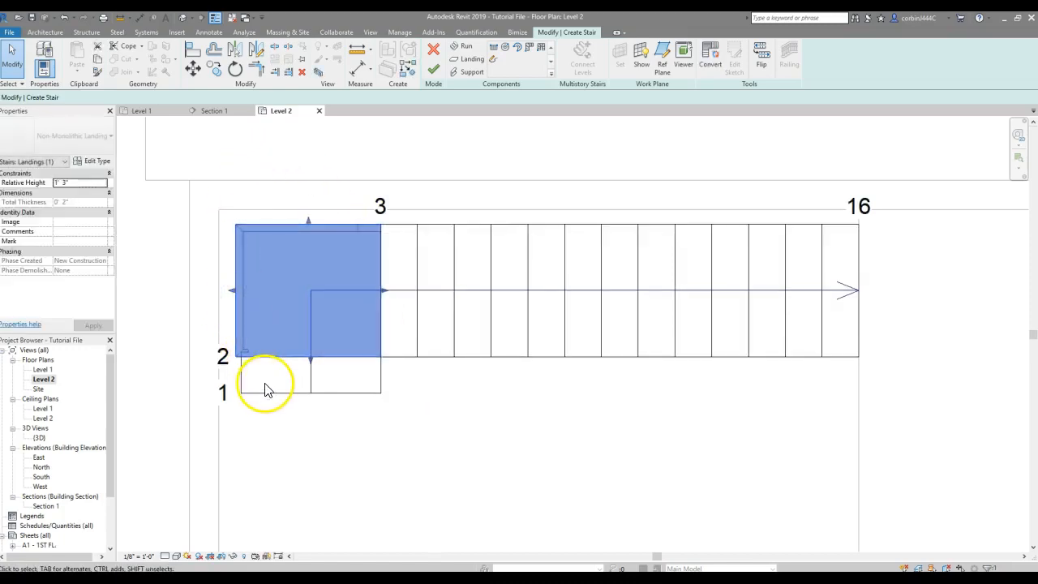
pyautogui.click(259, 394)
pyautogui.moveTo(241, 380); pyautogui.dragTo(219, 375)
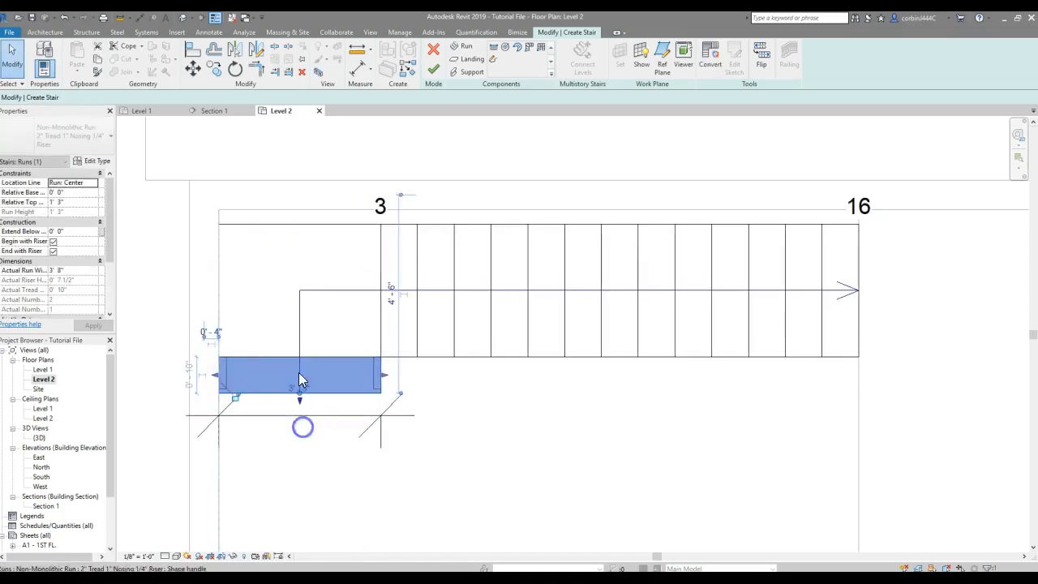
pyautogui.click(434, 70)
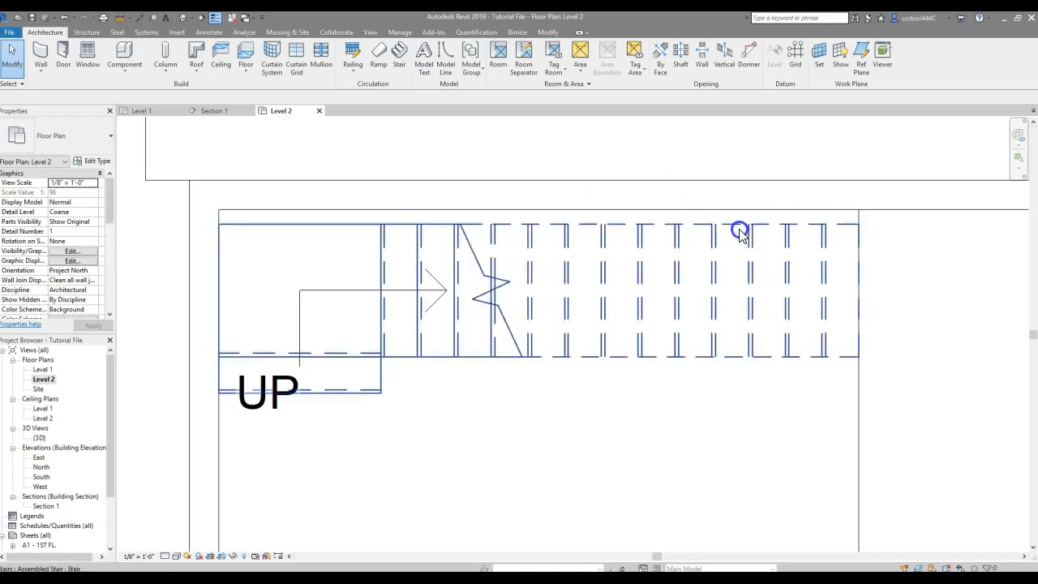
# Move the whole stair up 4" so its long run sits against the upper wall's inner face
pyautogui.click(738, 224)
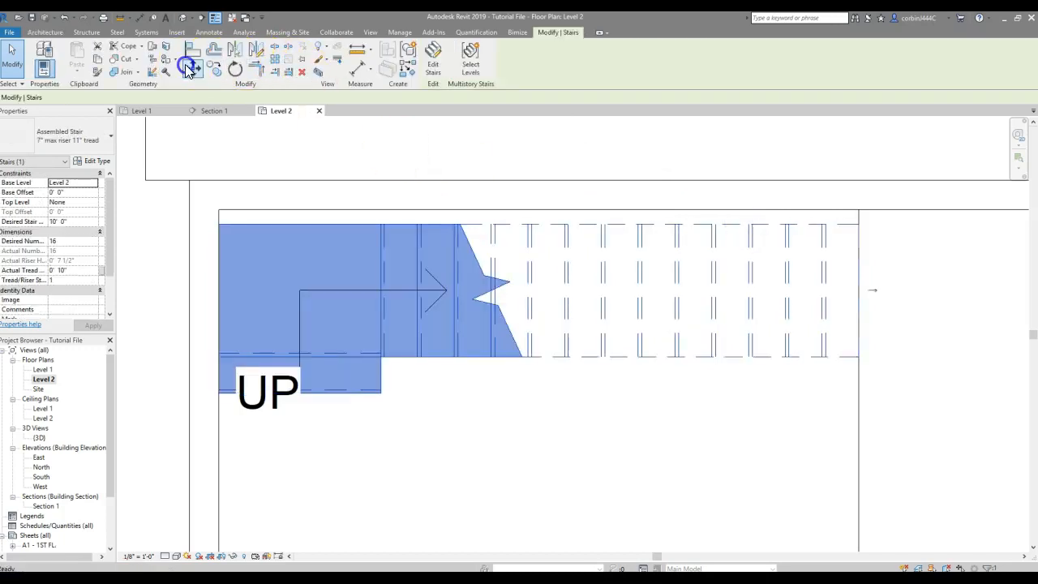
pyautogui.click(188, 70)
pyautogui.click(856, 229)
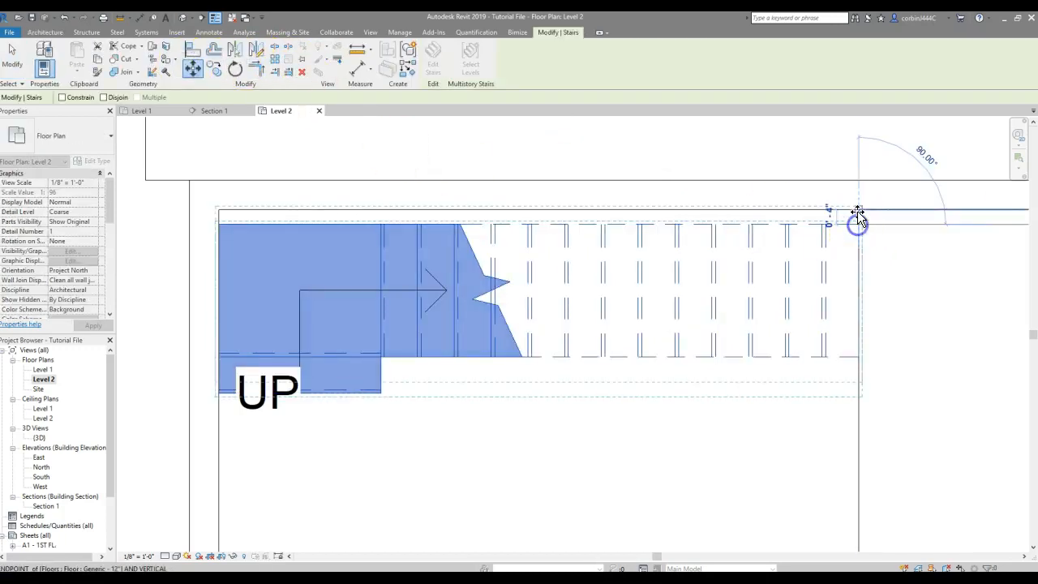
pyautogui.click(856, 214)
pyautogui.click(760, 369)
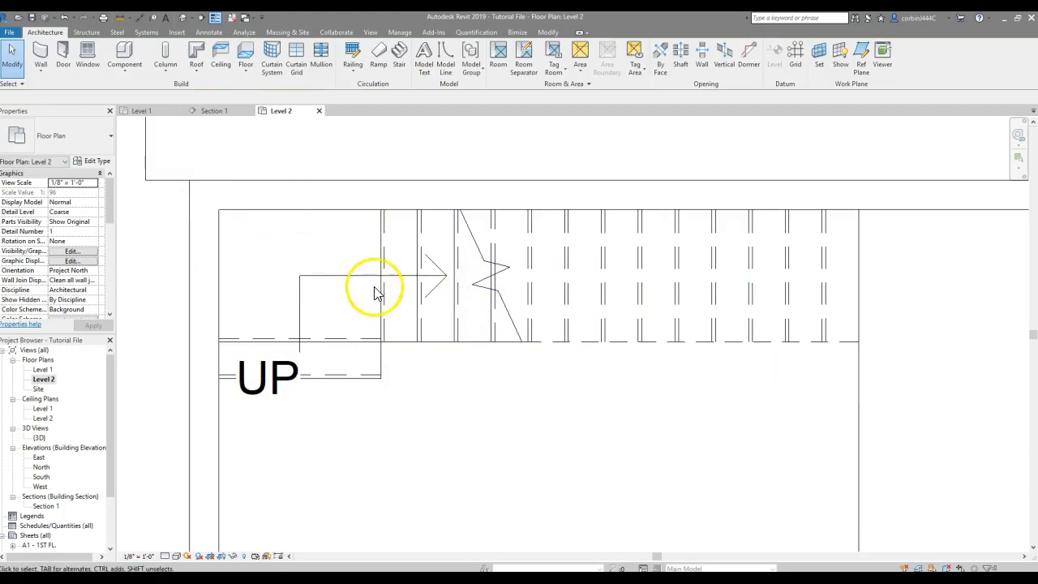
# Start a Generic - 5" wall beside the stair with its location line set to Finish Face: Exterior
pyautogui.scroll(-4, 267, 197)
pyautogui.scroll(3, 267, 198)
pyautogui.scroll(-2, 487, 369)
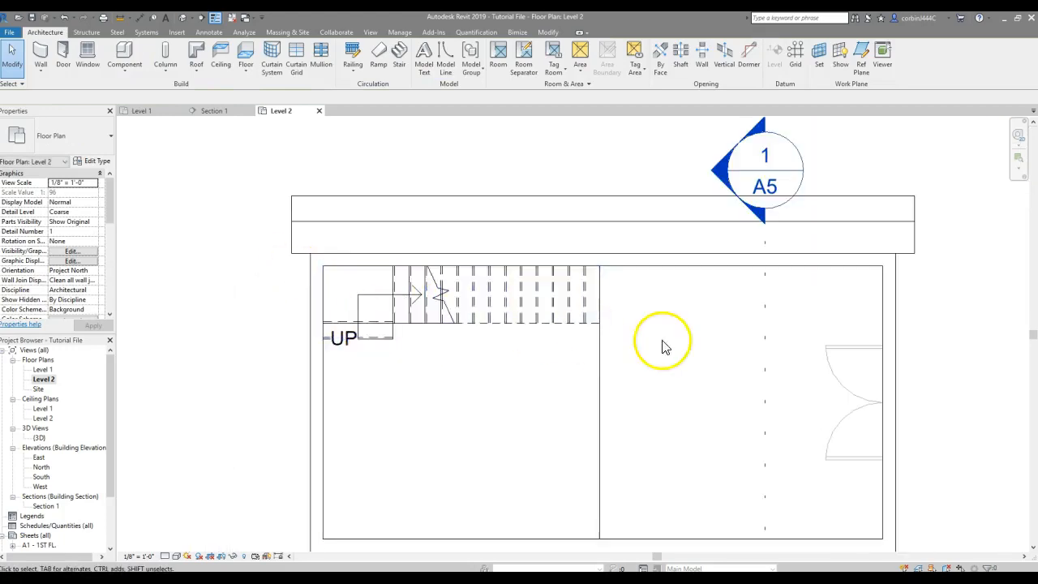
pyautogui.scroll(1, 662, 348)
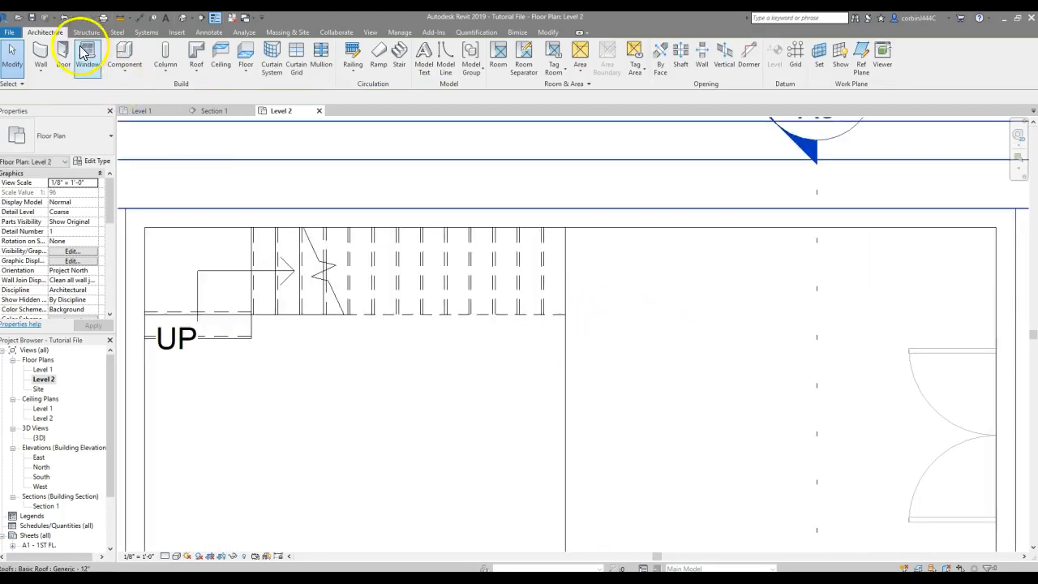
pyautogui.click(39, 55)
pyautogui.click(46, 138)
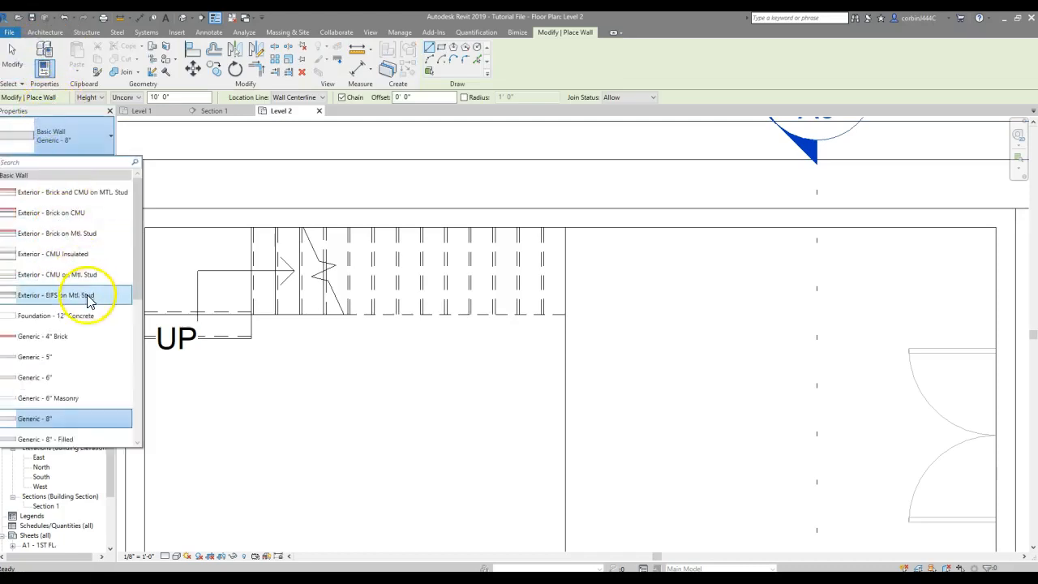
pyautogui.scroll(-3, 76, 300)
pyautogui.scroll(1, 79, 308)
pyautogui.click(40, 279)
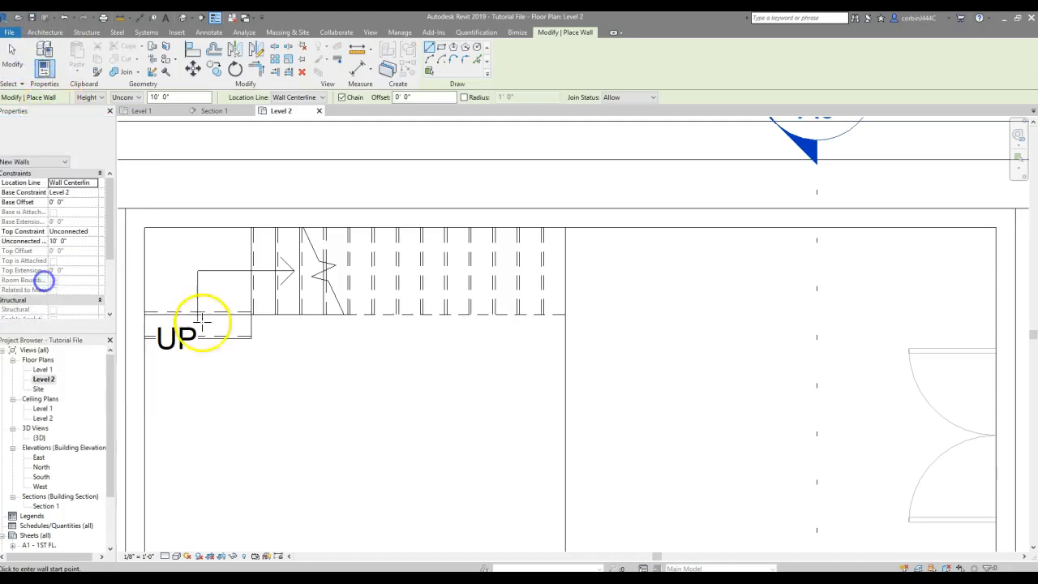
pyautogui.scroll(2, 213, 316)
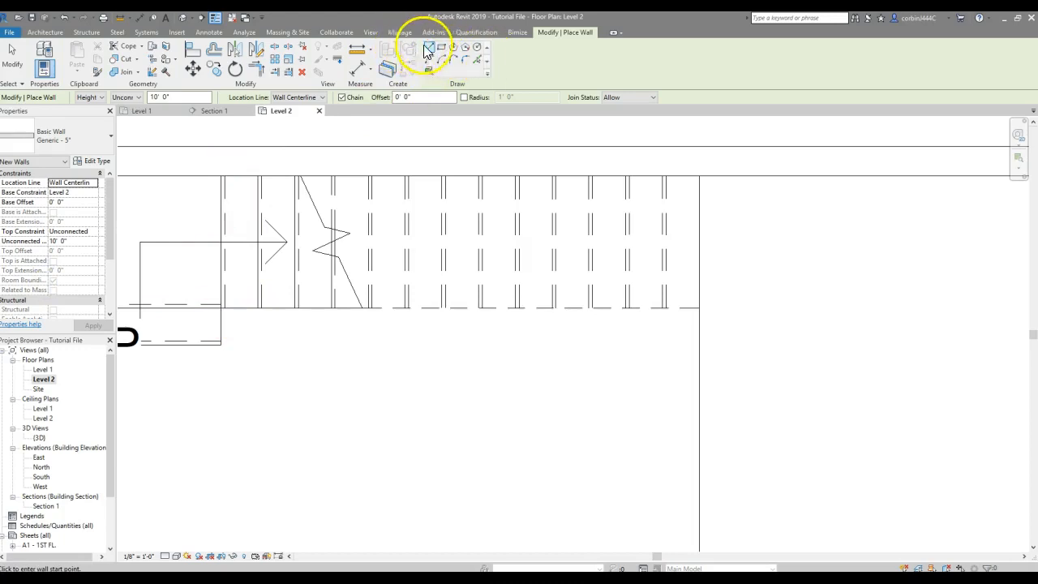
pyautogui.click(254, 308)
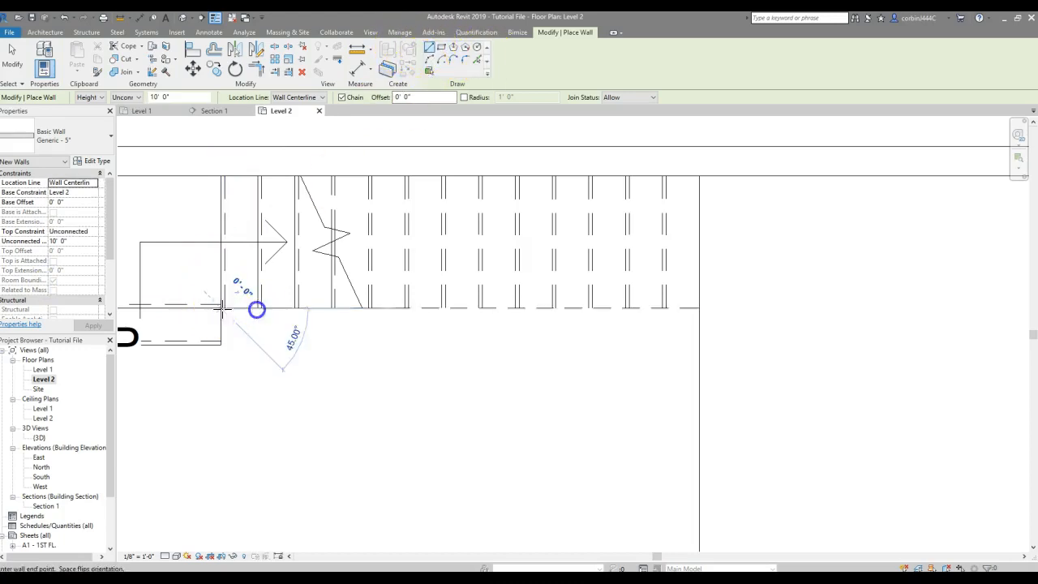
pyautogui.press('Escape')
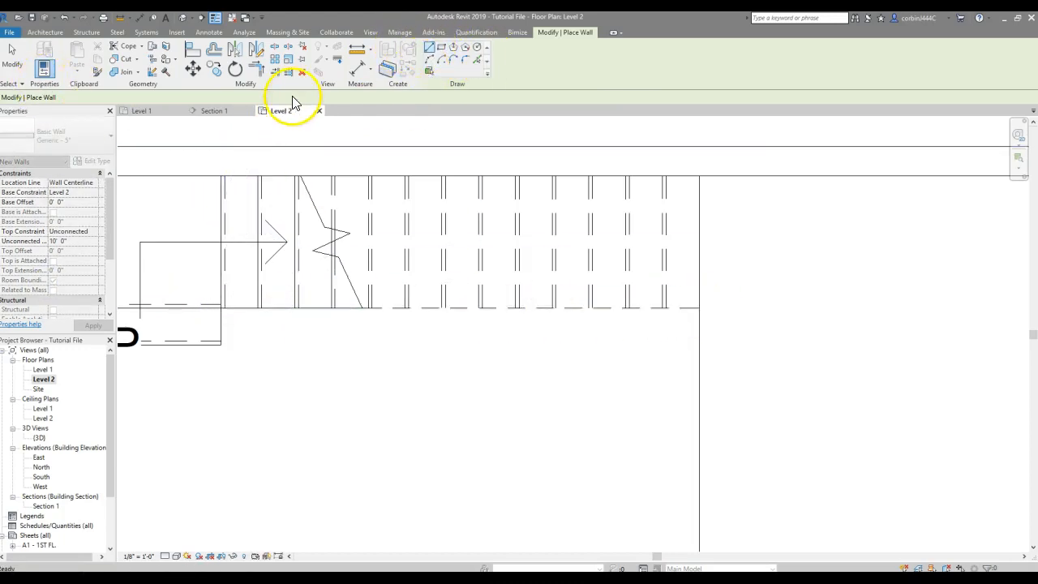
pyautogui.click(307, 97)
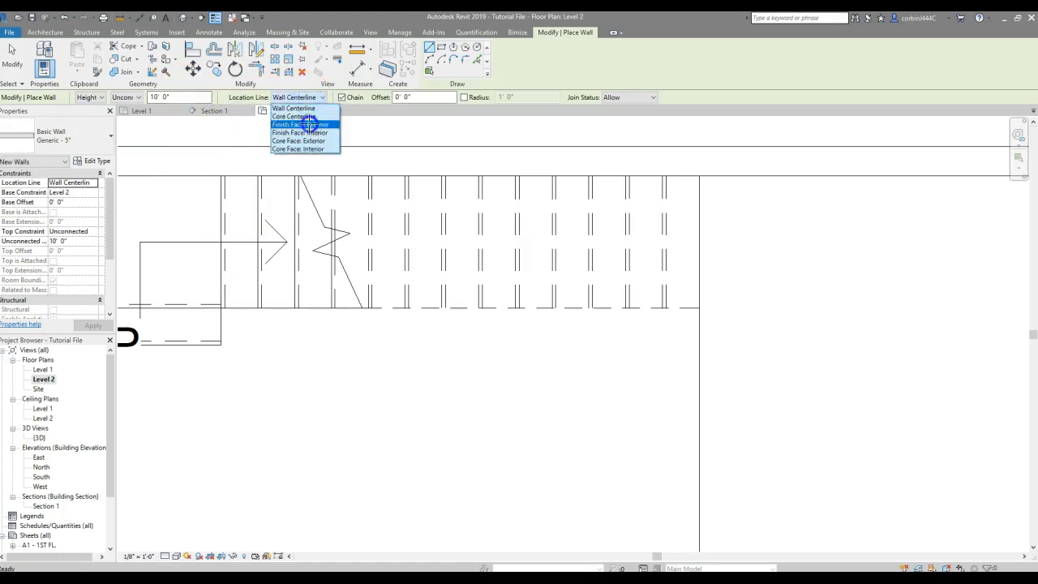
pyautogui.click(306, 125)
# Draw walls along the long run's open side and across its upper end, and flip the end wall to the outside of the stair
pyautogui.click(222, 306)
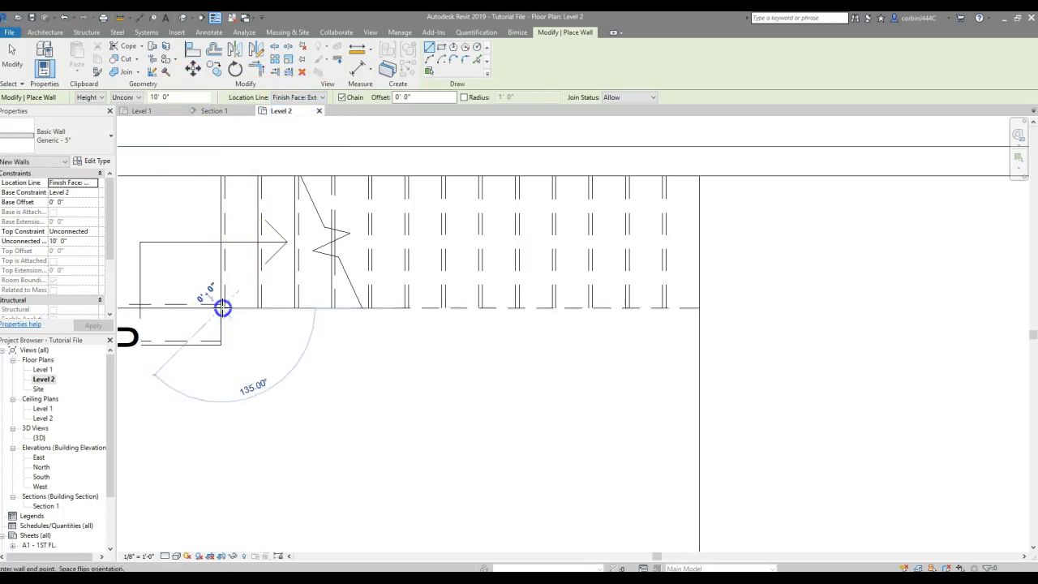
pyautogui.click(699, 306)
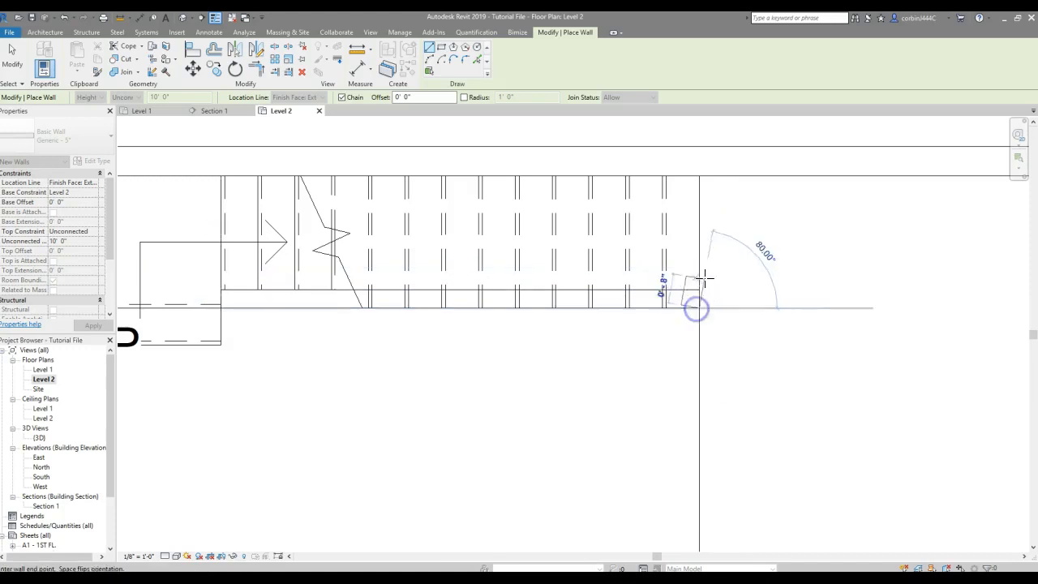
pyautogui.click(697, 175)
pyautogui.press('Escape')
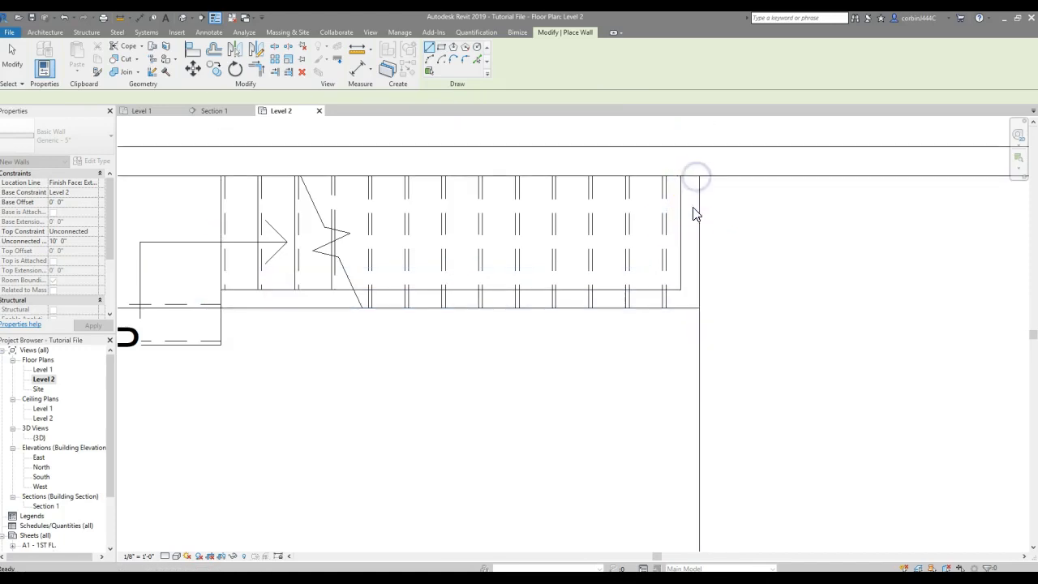
pyautogui.press('Escape')
pyautogui.click(683, 219)
pyautogui.click(783, 262)
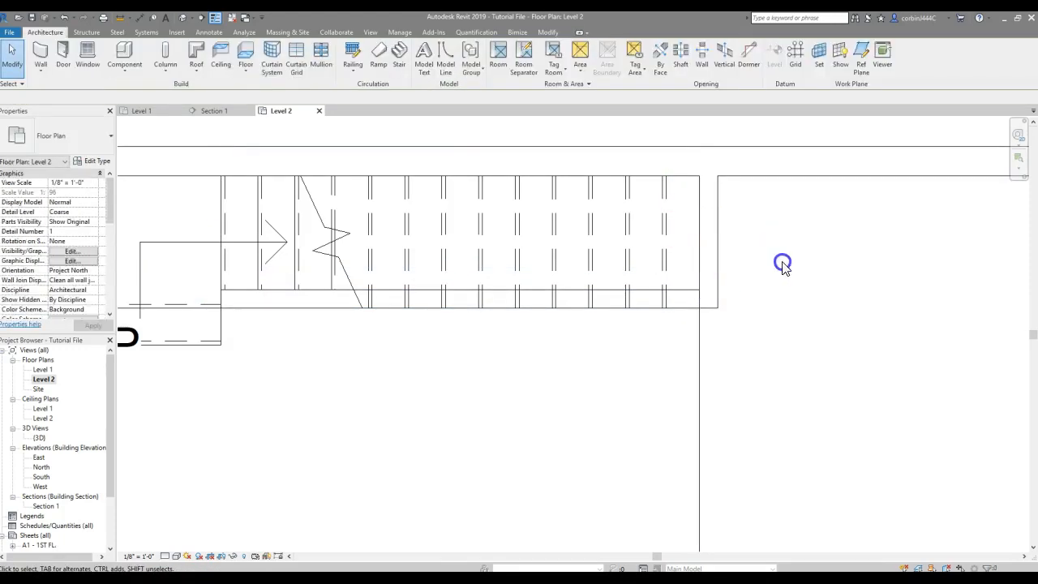
# Open the Section 1 view from its marker in the Level 2 plan
pyautogui.scroll(-5, 484, 211)
pyautogui.scroll(-3, 498, 289)
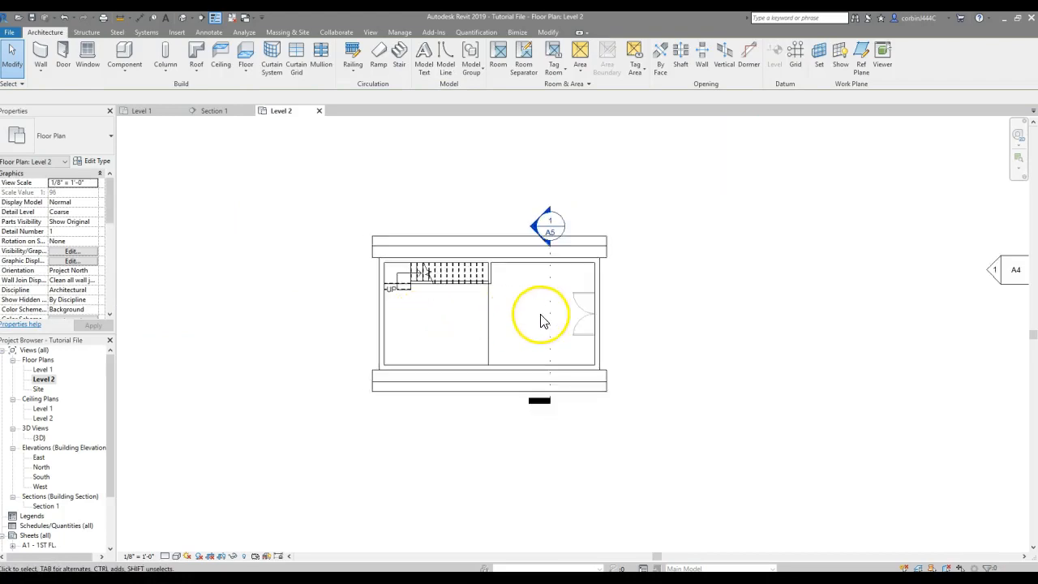
pyautogui.doubleClick(550, 223)
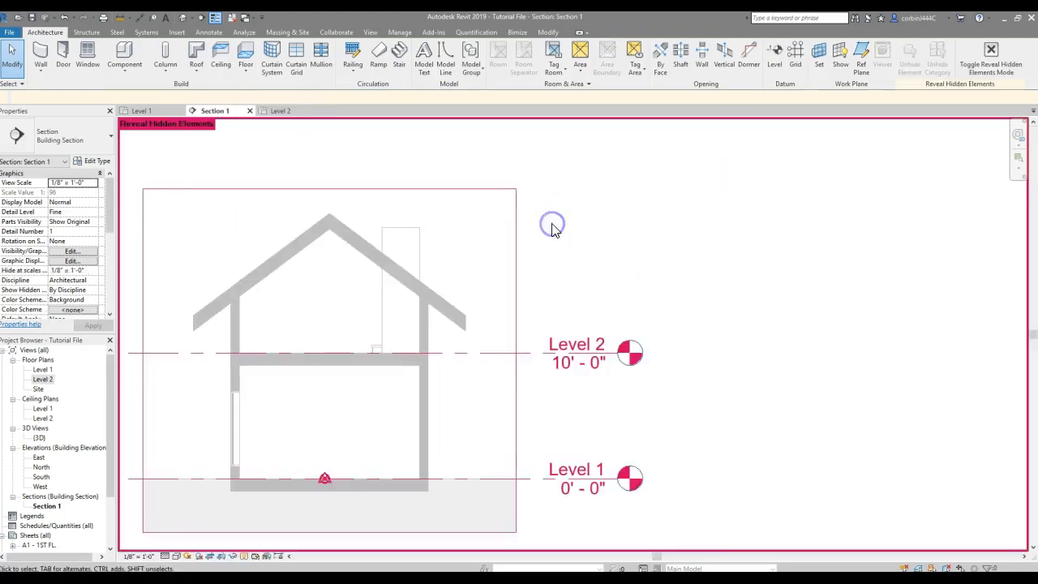
pyautogui.scroll(-3, 434, 245)
pyautogui.scroll(3, 418, 258)
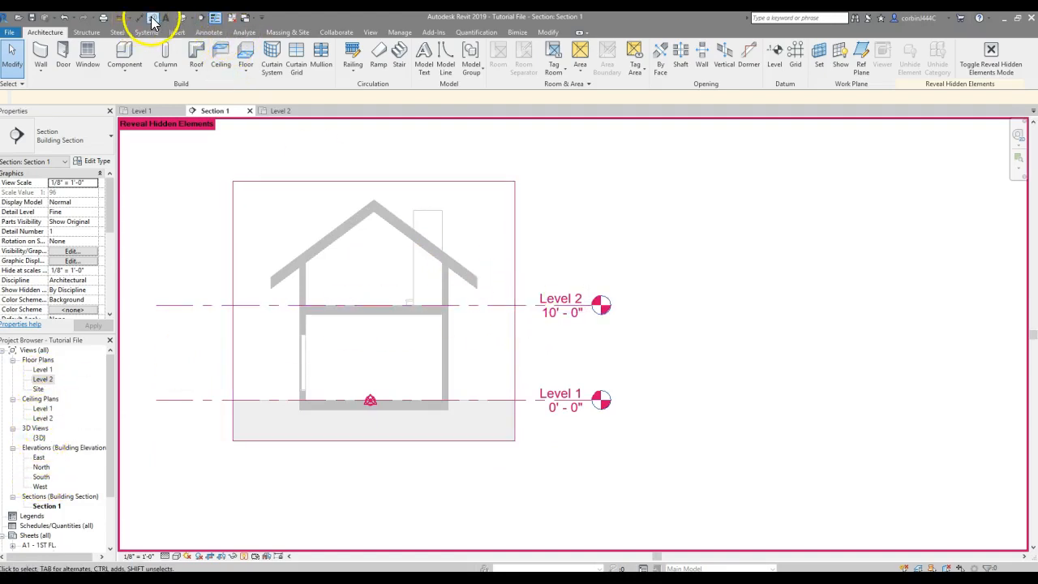
# Place a section line vertically through the roof ridge in Section 1, facing the stair side, and open the new section
pyautogui.click(202, 18)
pyautogui.click(372, 180)
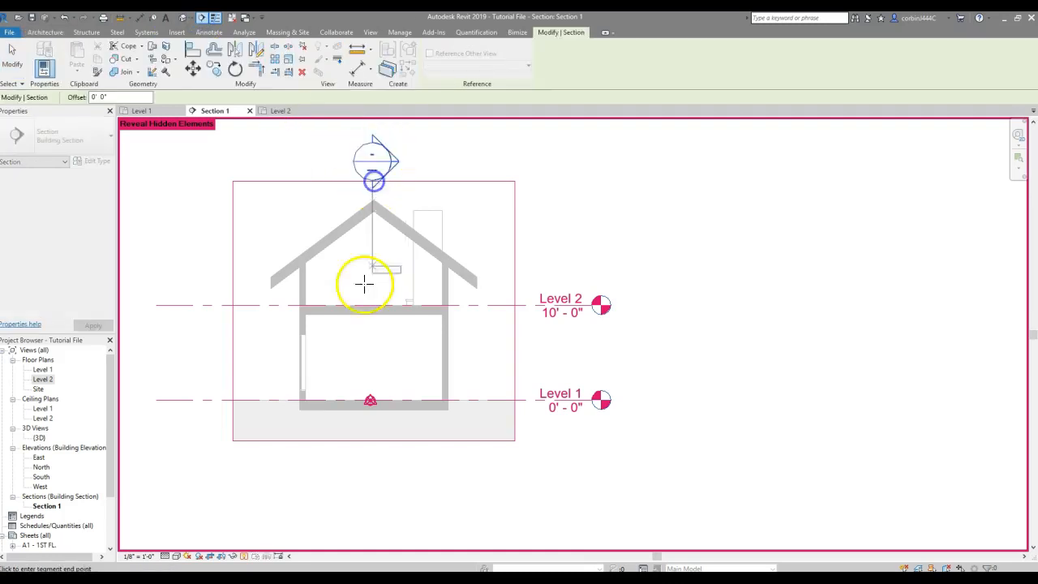
pyautogui.click(350, 440)
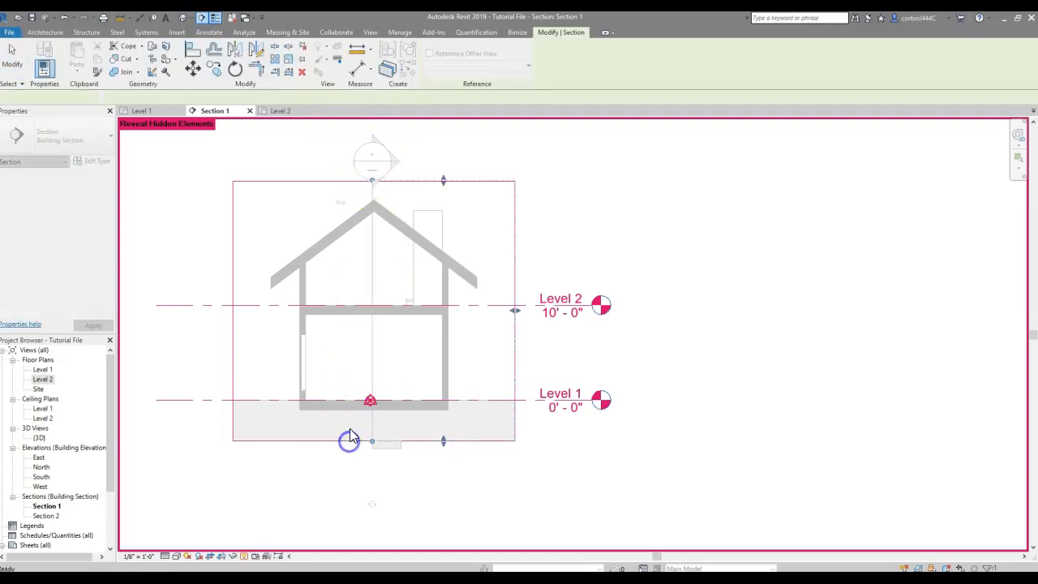
pyautogui.doubleClick(37, 431)
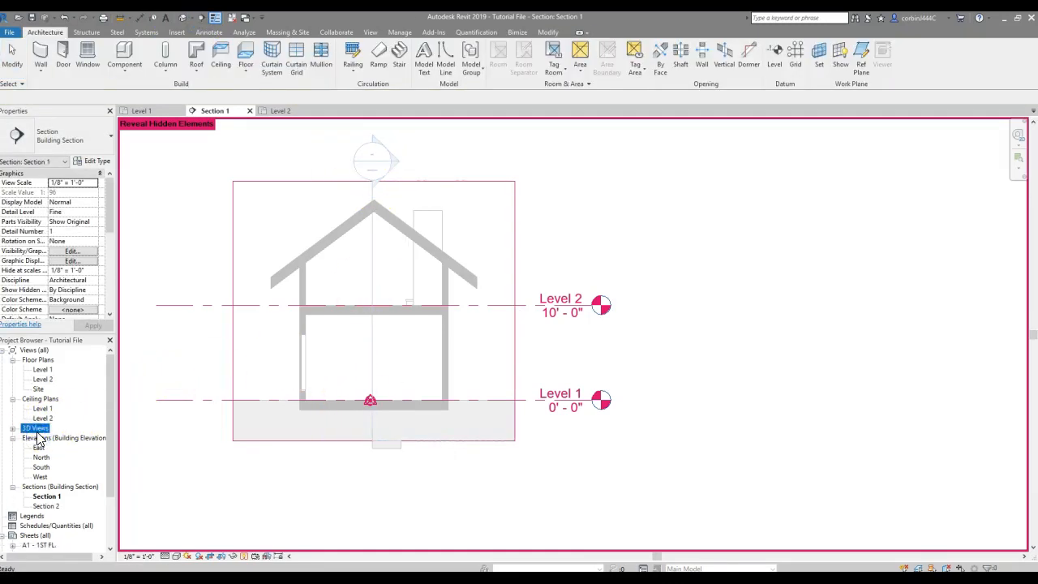
pyautogui.click(46, 496)
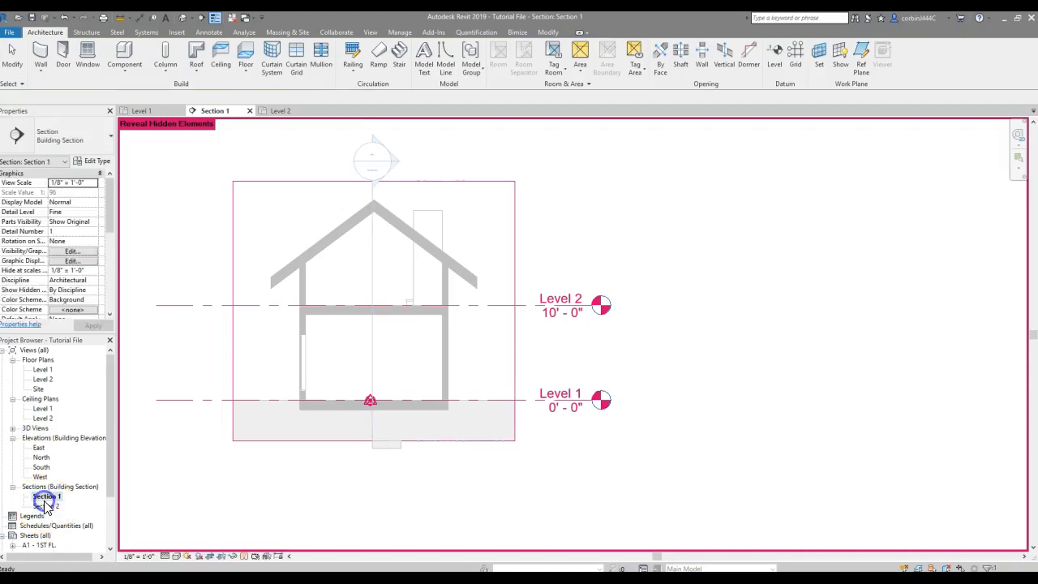
pyautogui.click(523, 158)
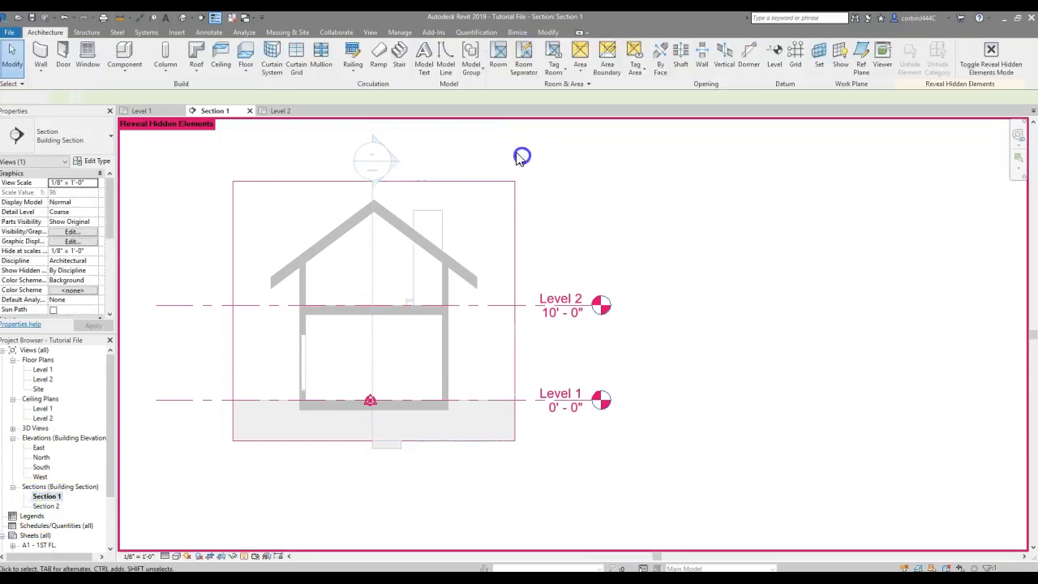
pyautogui.doubleClick(374, 165)
# Set the stair's base level to Level 1 and its top level to Level 2
pyautogui.scroll(3, 489, 336)
pyautogui.scroll(-2, 417, 316)
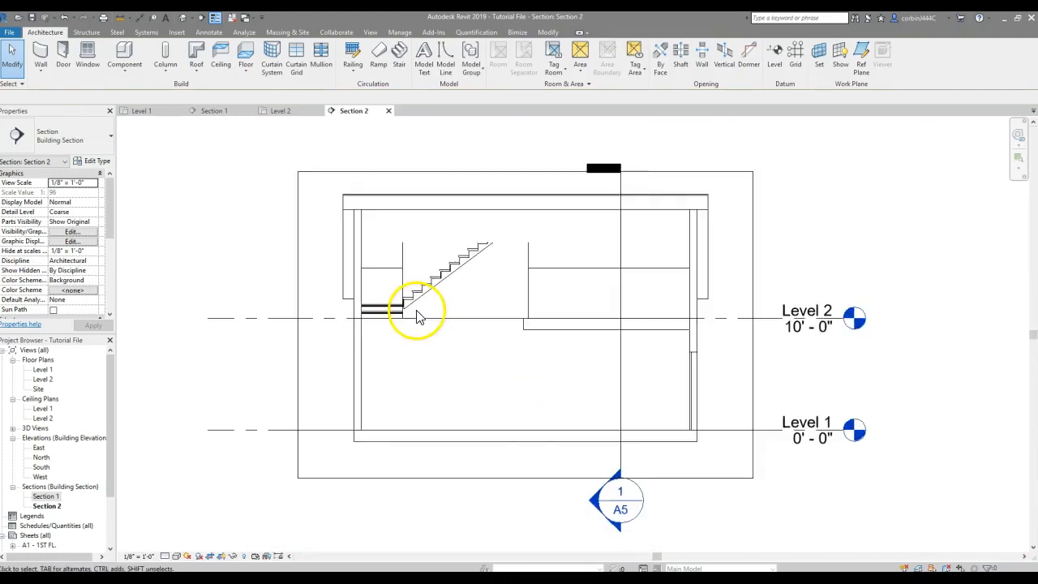
pyautogui.click(422, 295)
pyautogui.keyDown('ctrl'); pyautogui.click(399, 256); pyautogui.keyUp('ctrl')
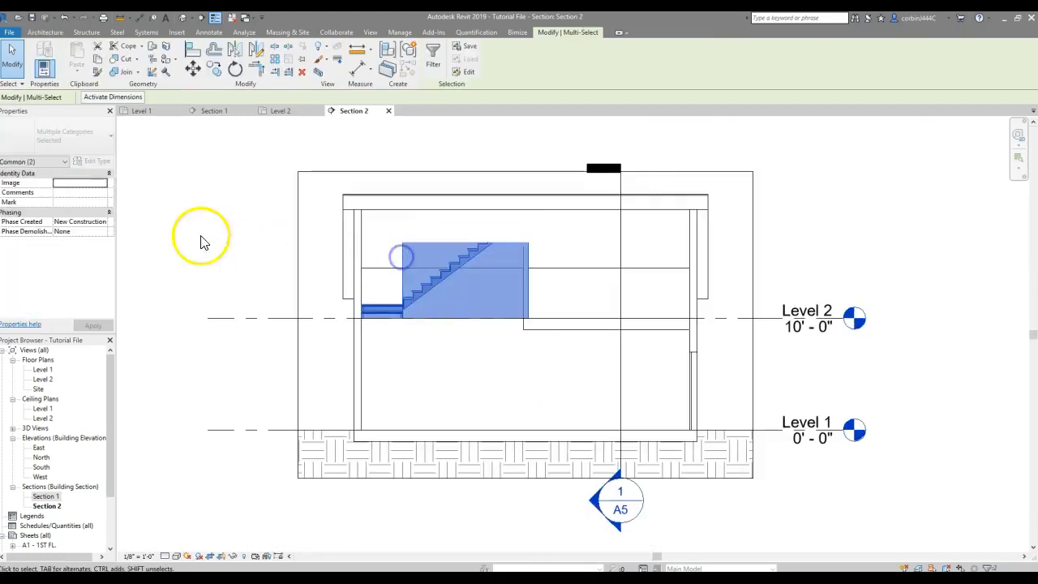
pyautogui.click(377, 311)
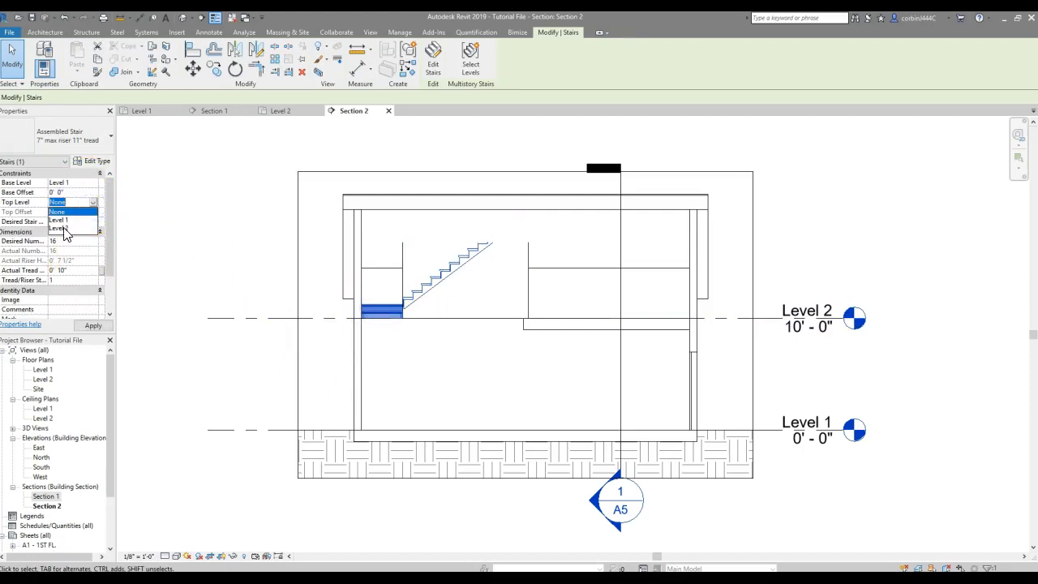
pyautogui.click(94, 327)
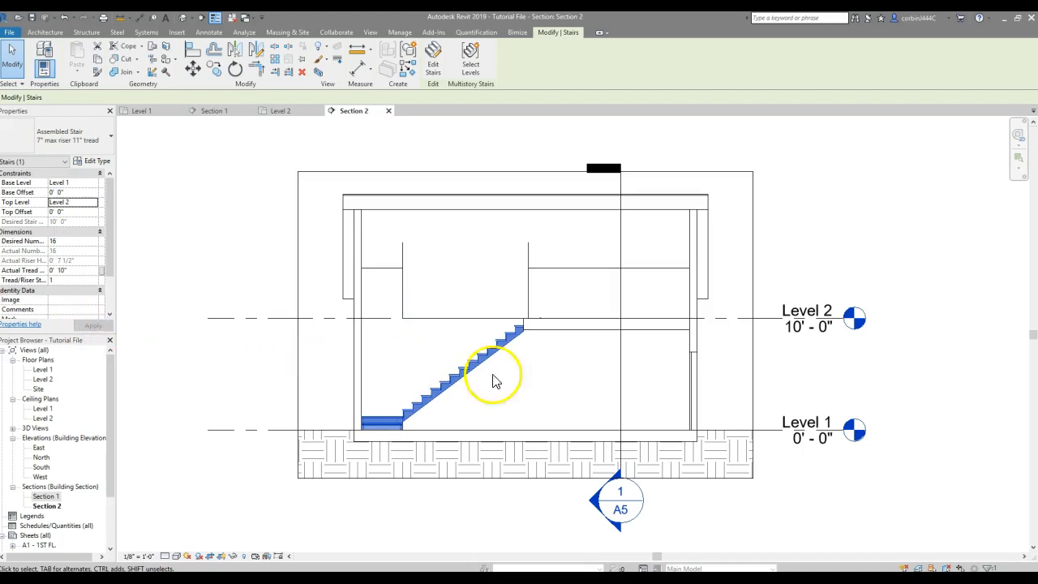
# Set the base constraint of the wall along the stair's long run to Level 1 and its top constraint to Level 2
pyautogui.click(578, 382)
pyautogui.click(408, 308)
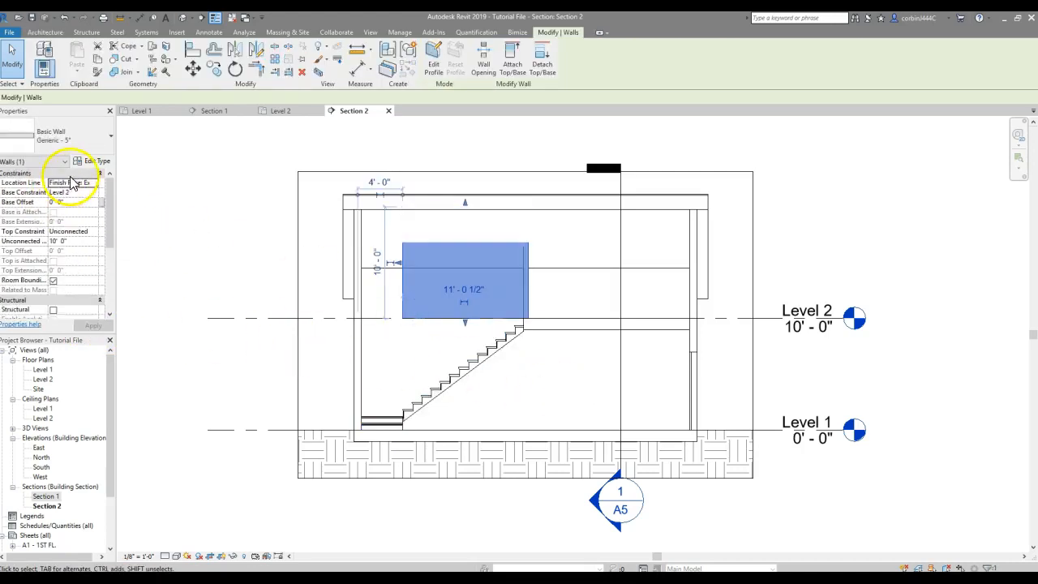
pyautogui.click(97, 193)
pyautogui.click(78, 203)
pyautogui.click(77, 233)
pyautogui.click(96, 233)
pyautogui.click(78, 257)
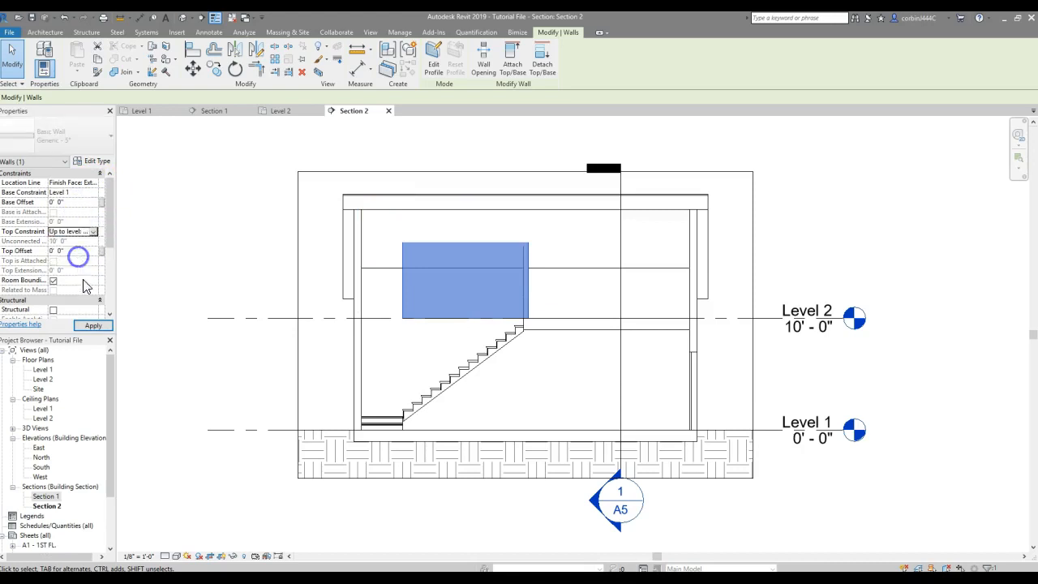
pyautogui.click(96, 327)
pyautogui.click(570, 371)
# Start editing the profile of the wall along the long run and add a profile line picked from the stair's sloped underside
pyautogui.scroll(3, 515, 366)
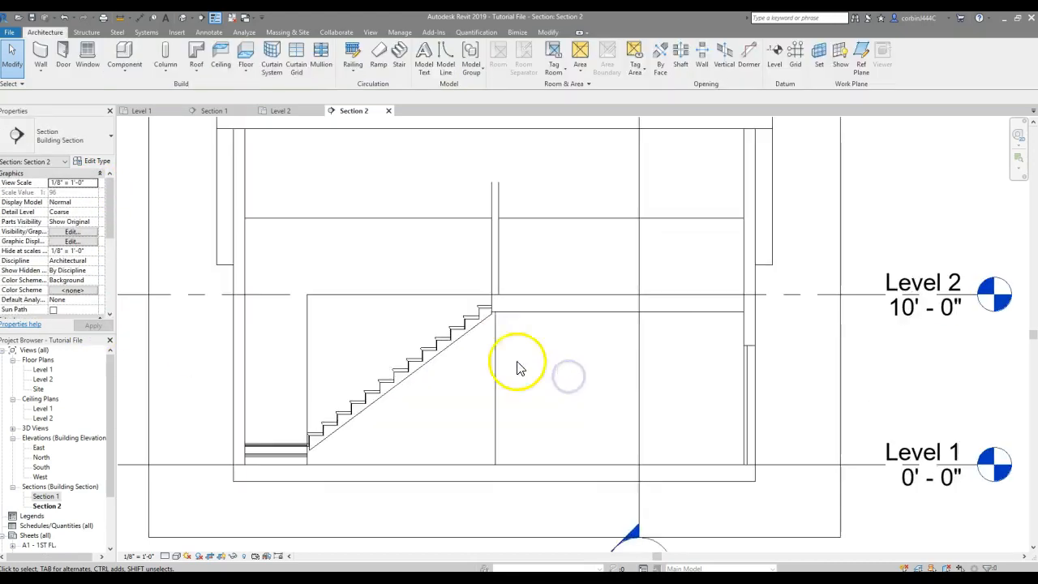
pyautogui.click(498, 351)
pyautogui.scroll(-2, 320, 289)
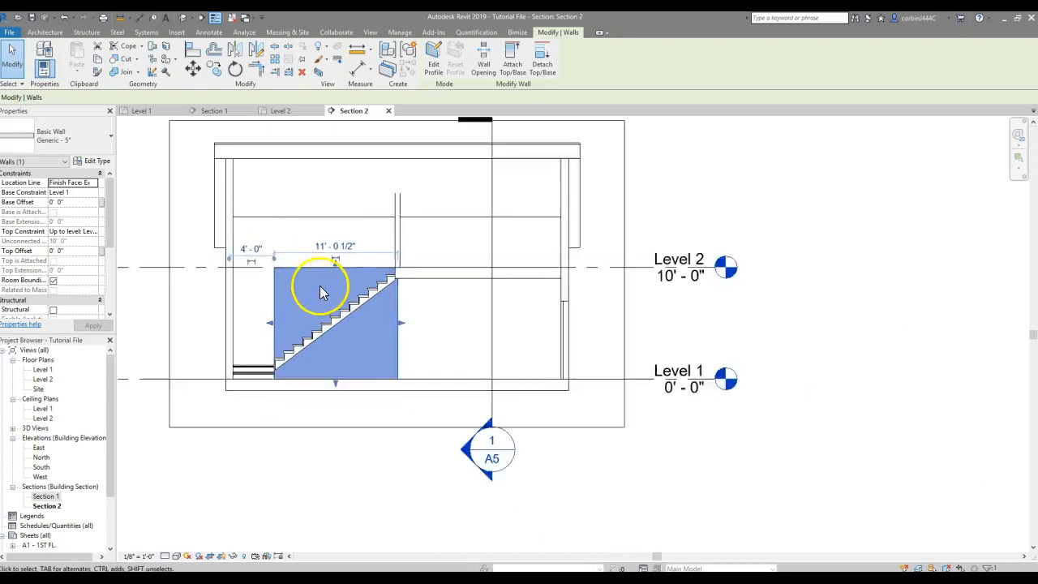
pyautogui.scroll(3, 333, 266)
pyautogui.click(434, 66)
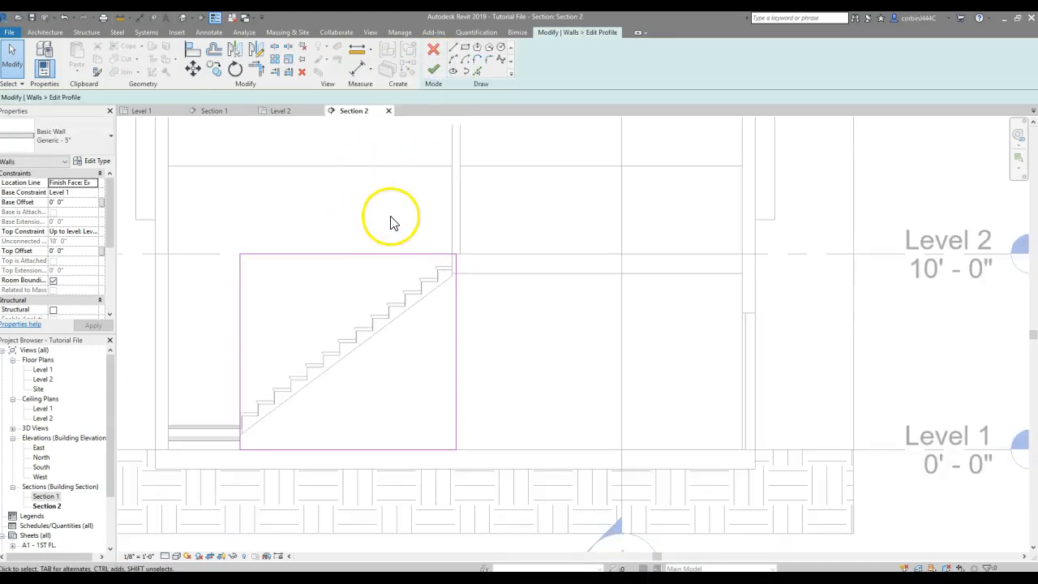
pyautogui.click(479, 71)
pyautogui.scroll(3, 312, 395)
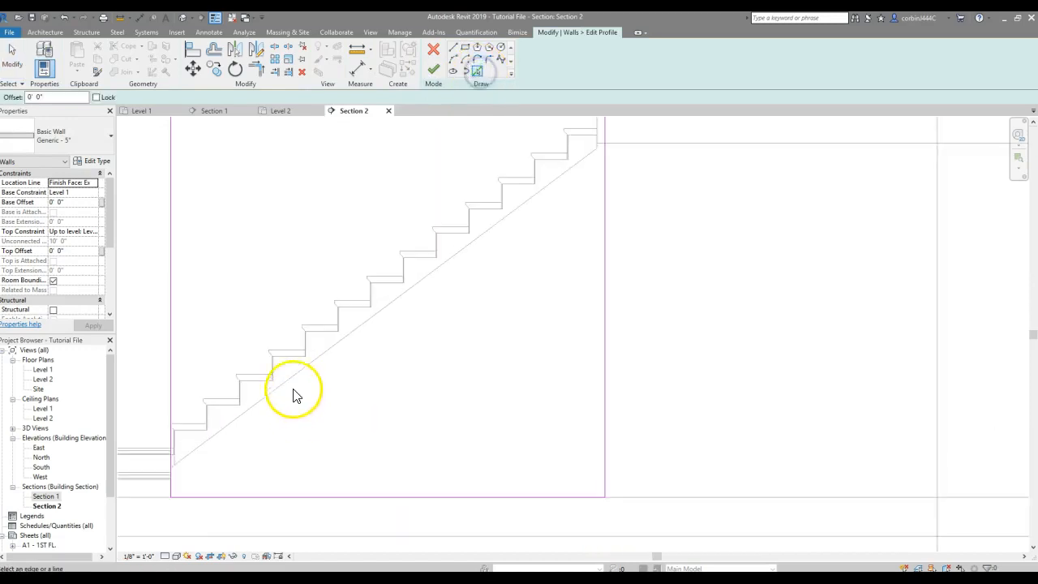
pyautogui.click(303, 374)
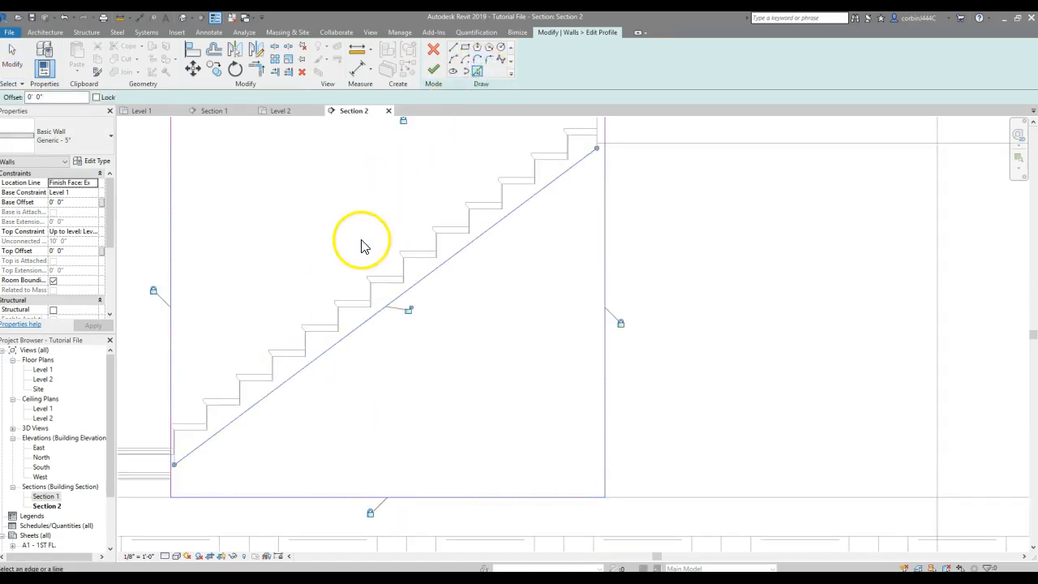
# Add a vertical profile line at the Level 2 floor edge, trim the outline to the area below the stair, and finish the profile
pyautogui.scroll(-3, 362, 247)
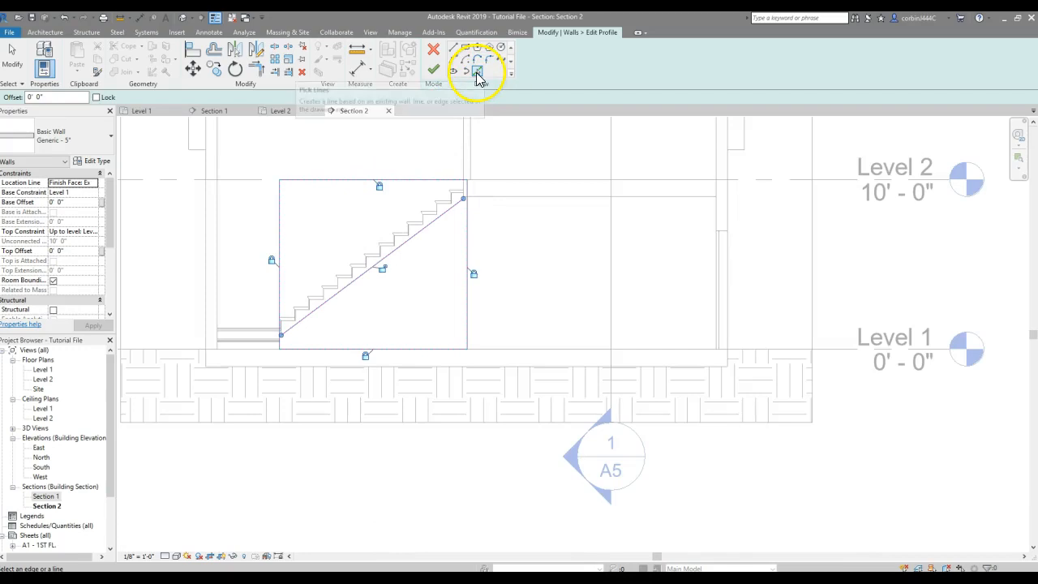
pyautogui.click(256, 71)
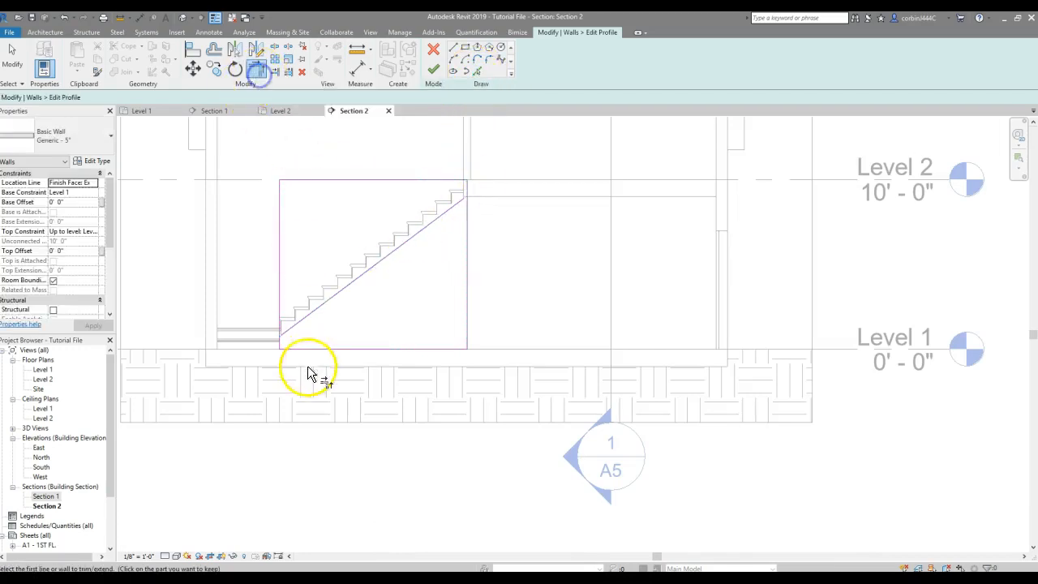
pyautogui.scroll(4, 258, 315)
pyautogui.click(259, 325)
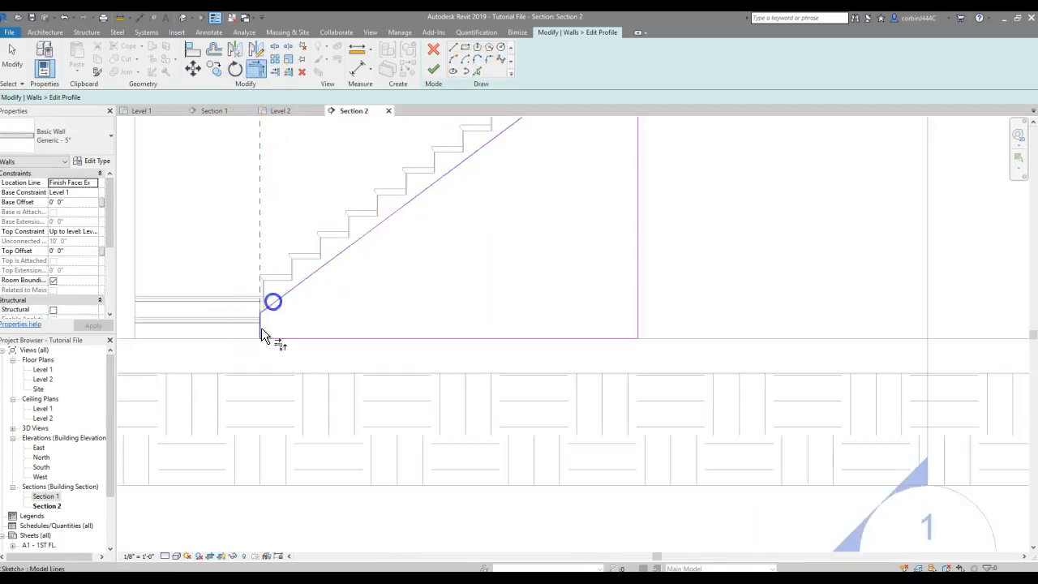
pyautogui.scroll(-4, 398, 232)
pyautogui.scroll(1, 401, 227)
pyautogui.scroll(3, 410, 226)
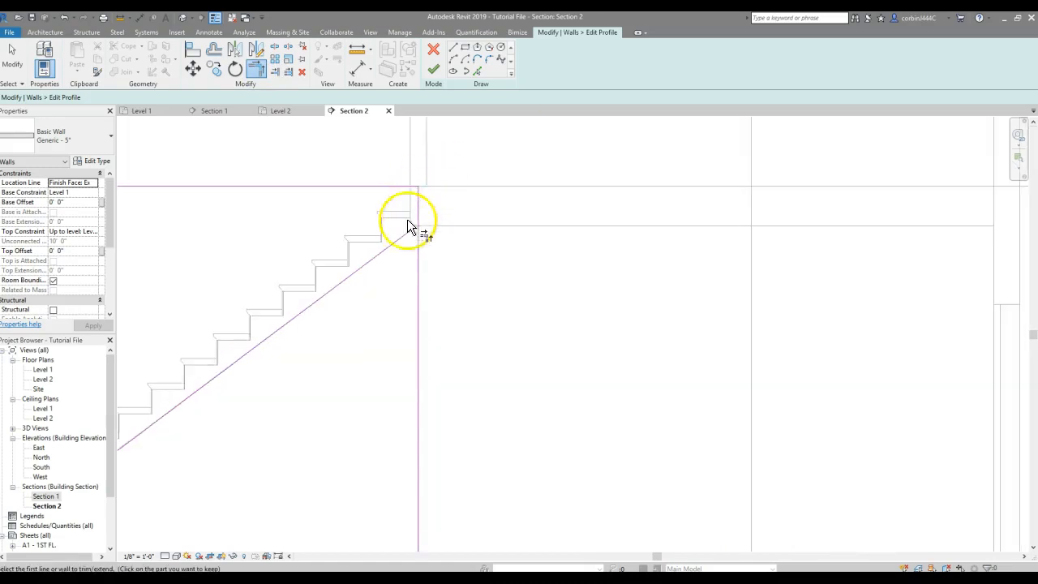
pyautogui.click(477, 72)
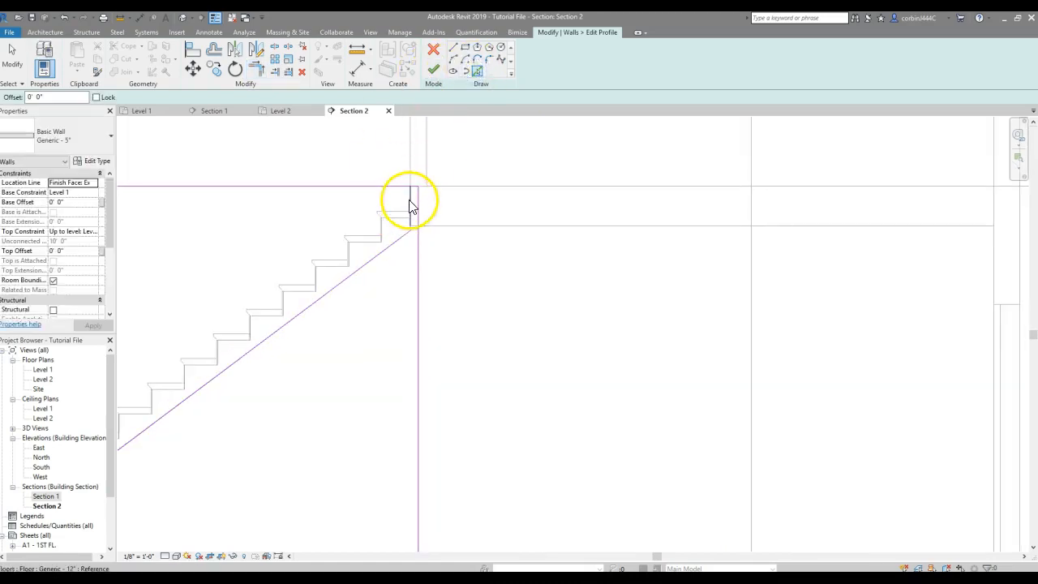
pyautogui.click(258, 73)
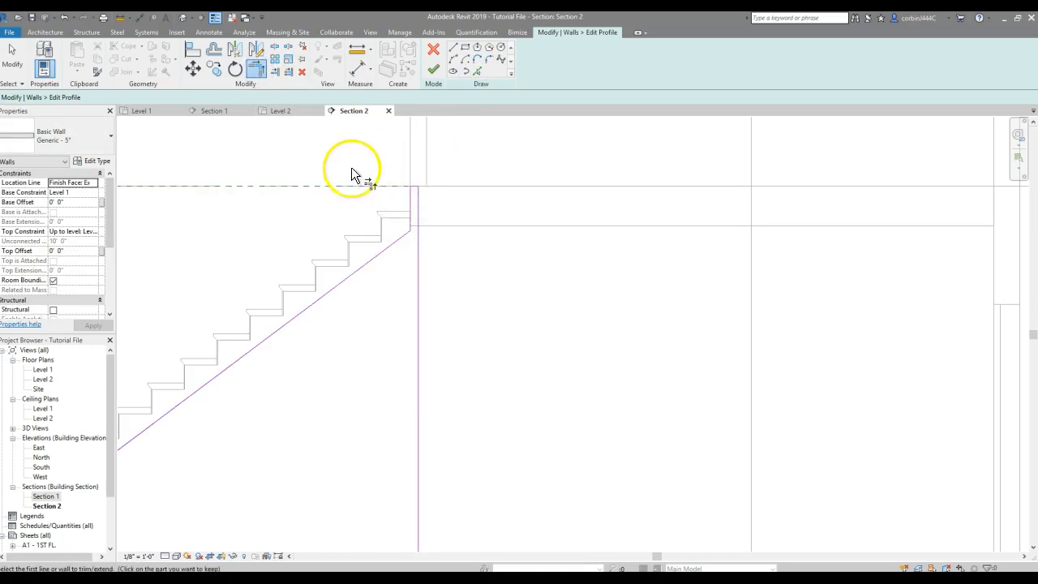
pyautogui.click(436, 73)
pyautogui.scroll(-3, 441, 313)
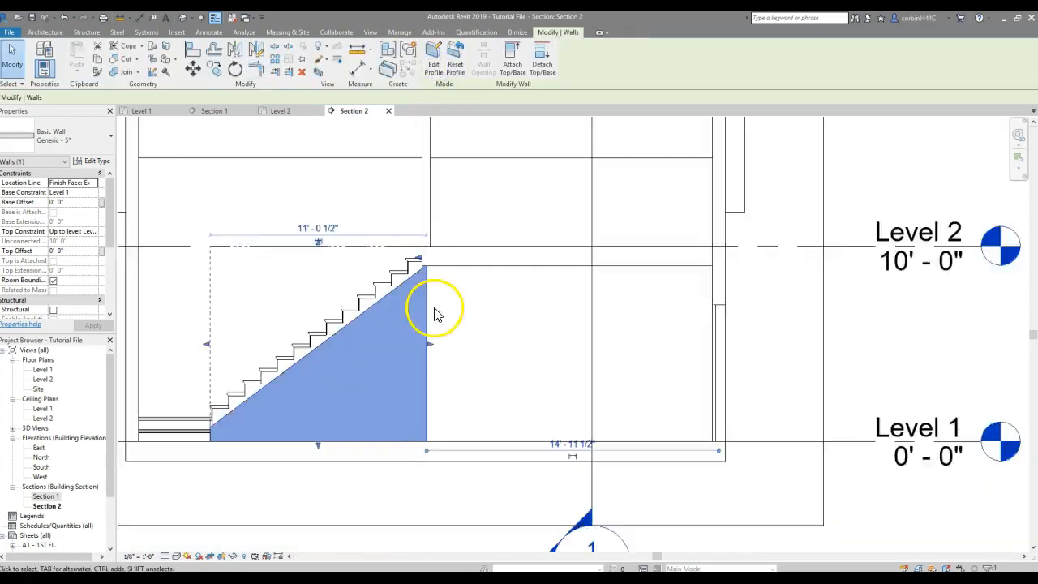
# Set the base constraint of the wall across the stair's upper end to Level 1 and its top constraint to Level 2
pyautogui.click(463, 298)
pyautogui.click(430, 217)
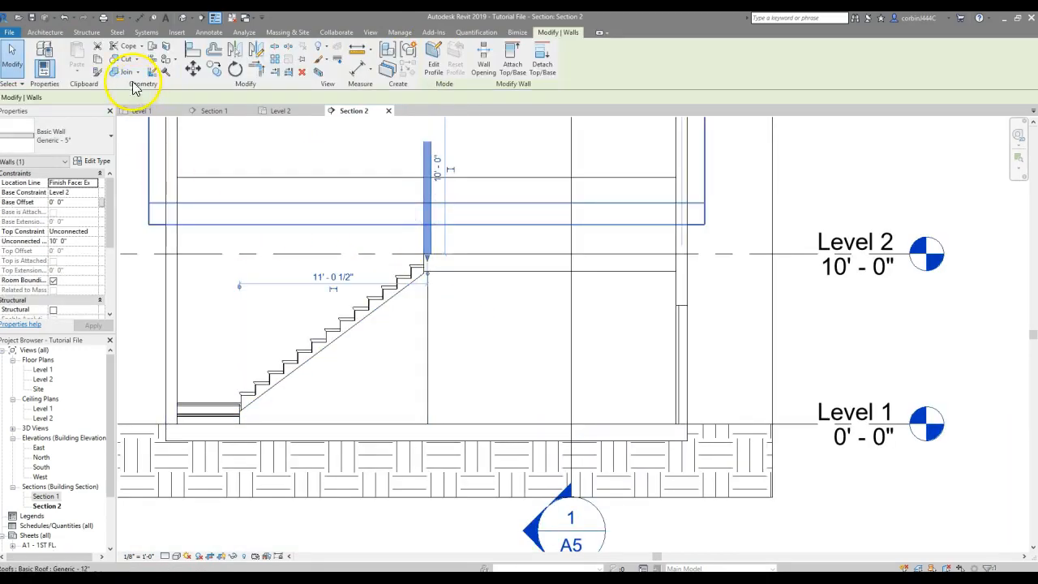
pyautogui.click(94, 193)
pyautogui.click(81, 202)
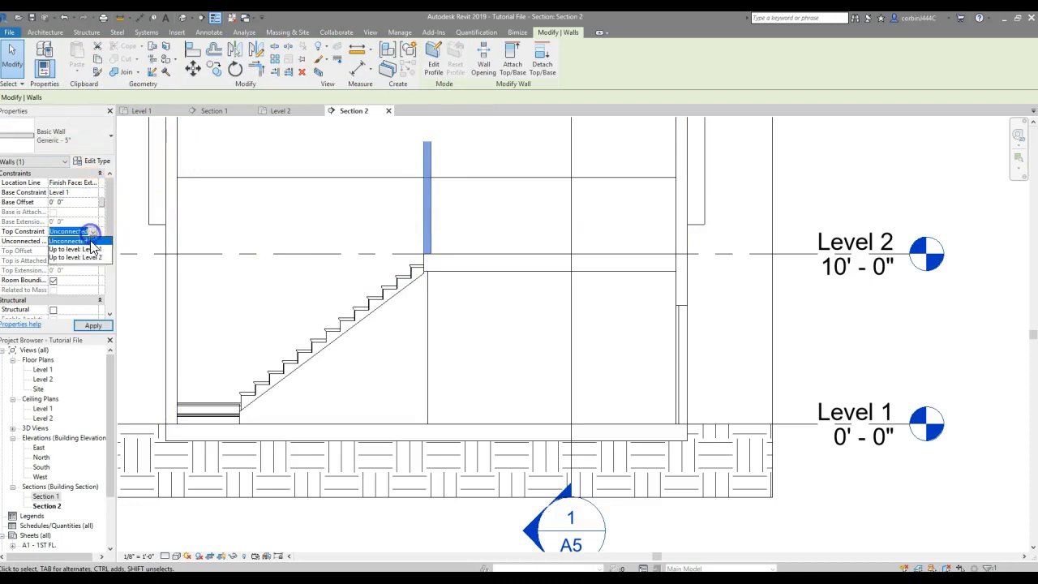
pyautogui.click(91, 258)
pyautogui.click(92, 325)
pyautogui.click(484, 343)
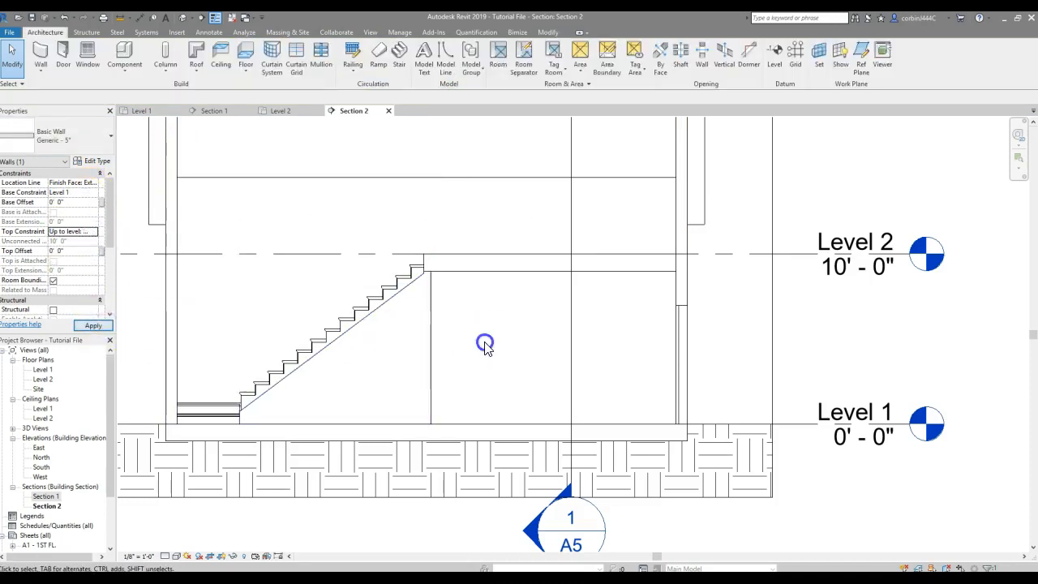
# Open the {3D} view and turn on its section box
pyautogui.scroll(-2, 202, 308)
pyautogui.doubleClick(34, 428)
pyautogui.doubleClick(39, 437)
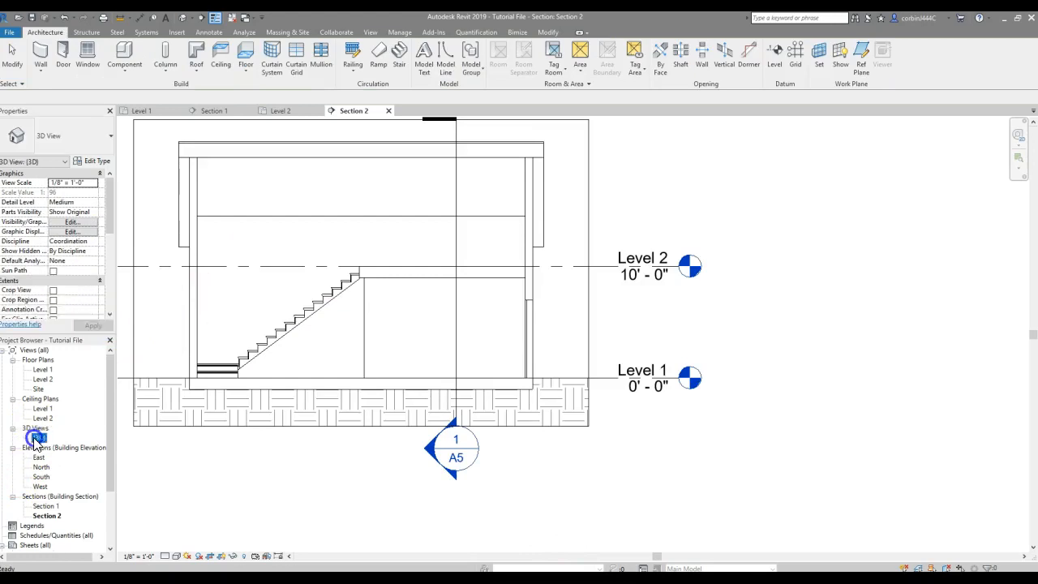
pyautogui.scroll(-3, 81, 254)
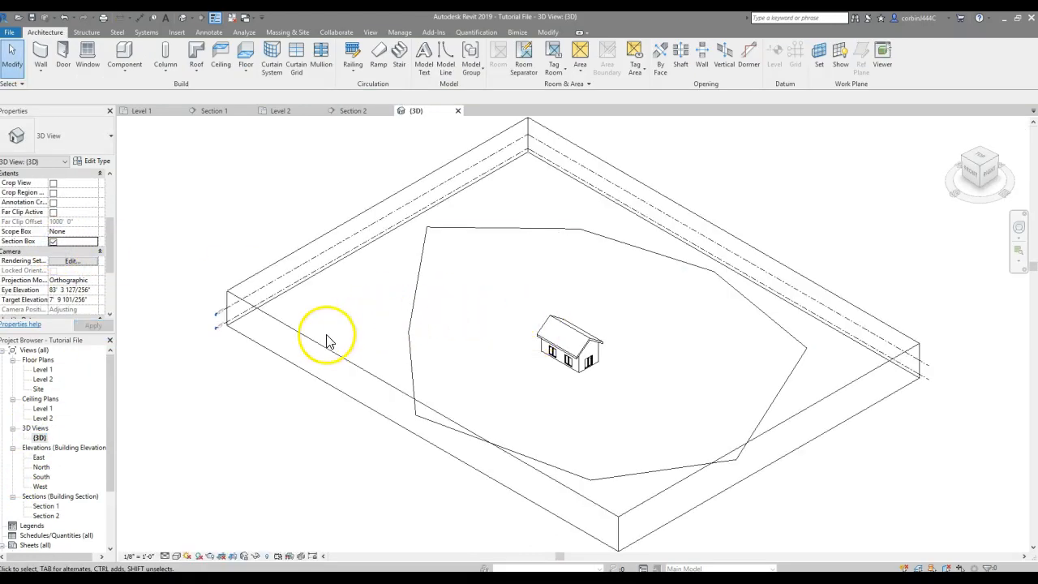
# Pull the front face of the section box into the building to cut it open at the stair
pyautogui.click(316, 344)
pyautogui.moveTo(425, 421); pyautogui.dragTo(567, 353)
pyautogui.scroll(6, 573, 372)
pyautogui.keyDown('shift'); pyautogui.moveTo(587, 385); pyautogui.dragTo(614, 195, button='middle'); pyautogui.keyUp('shift')
pyautogui.moveTo(617, 308); pyautogui.dragTo(586, 422, button='middle')
pyautogui.keyDown('shift'); pyautogui.moveTo(619, 172); pyautogui.dragTo(635, 261, button='middle'); pyautogui.keyUp('shift')
pyautogui.scroll(5, 721, 338)
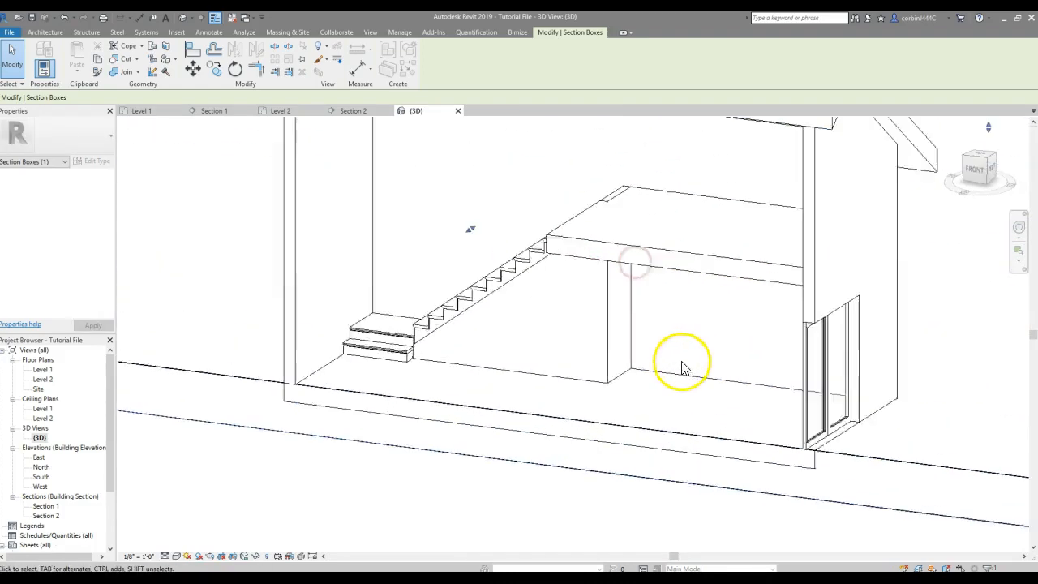
# Examine the stair, the walls beneath it and the Level 2 floor from several angles in the cut-open 3D view
pyautogui.scroll(3, 683, 363)
pyautogui.keyDown('shift'); pyautogui.moveTo(430, 370); pyautogui.dragTo(496, 354, button='middle'); pyautogui.keyUp('shift')
pyautogui.scroll(-5, 369, 308)
pyautogui.scroll(7, 667, 301)
pyautogui.scroll(-4, 340, 347)
pyautogui.scroll(2, 541, 356)
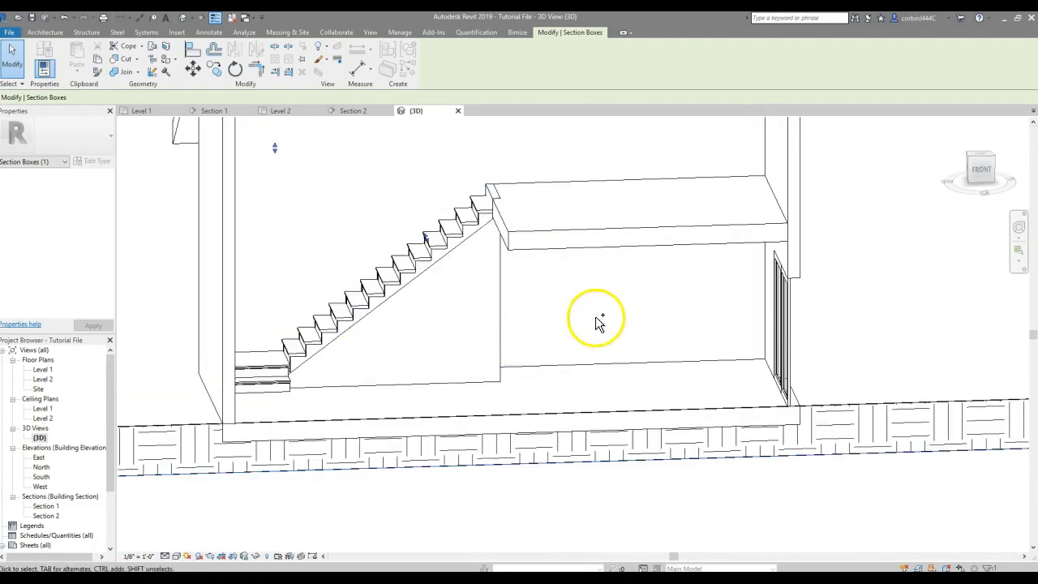
pyautogui.scroll(-6, 605, 336)
pyautogui.scroll(6, 230, 318)
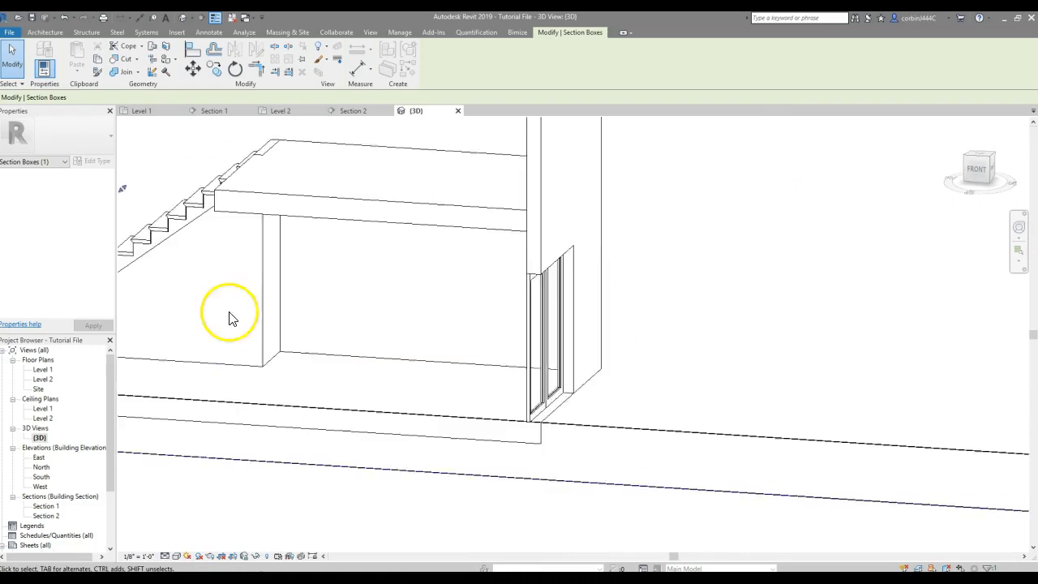
# Place a Single-Flush 30" x 80" door in the end wall beneath the stair's upper end and check it in the 3D view
pyautogui.scroll(1, 230, 318)
pyautogui.click(55, 31)
pyautogui.click(75, 53)
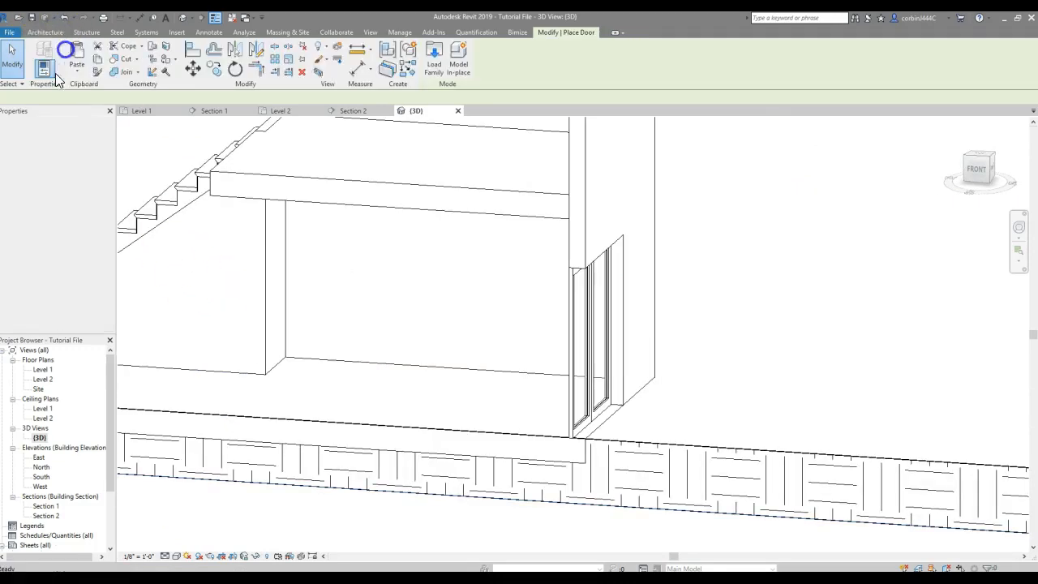
pyautogui.click(54, 140)
pyautogui.click(36, 230)
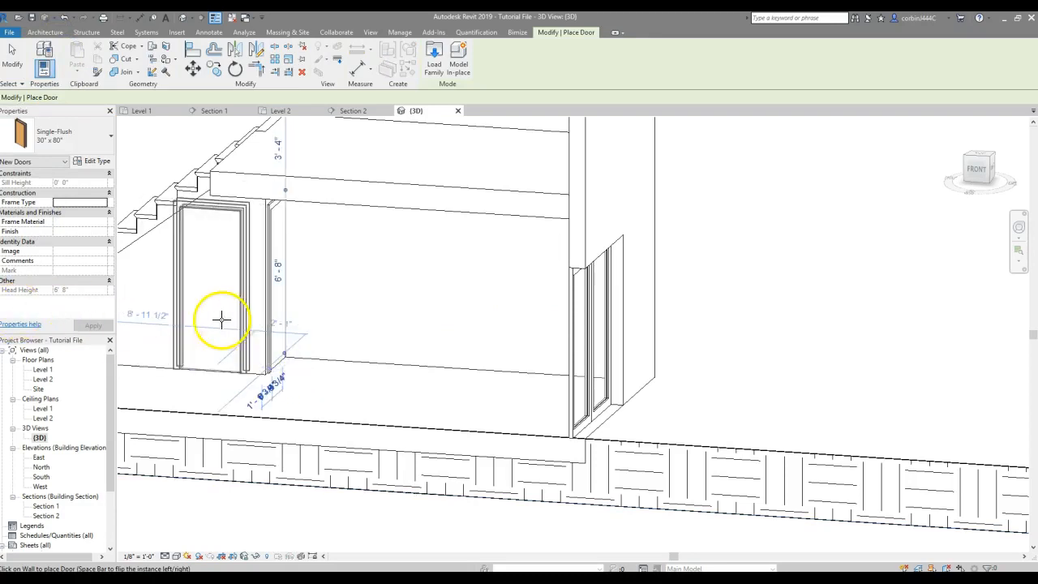
pyautogui.click(272, 266)
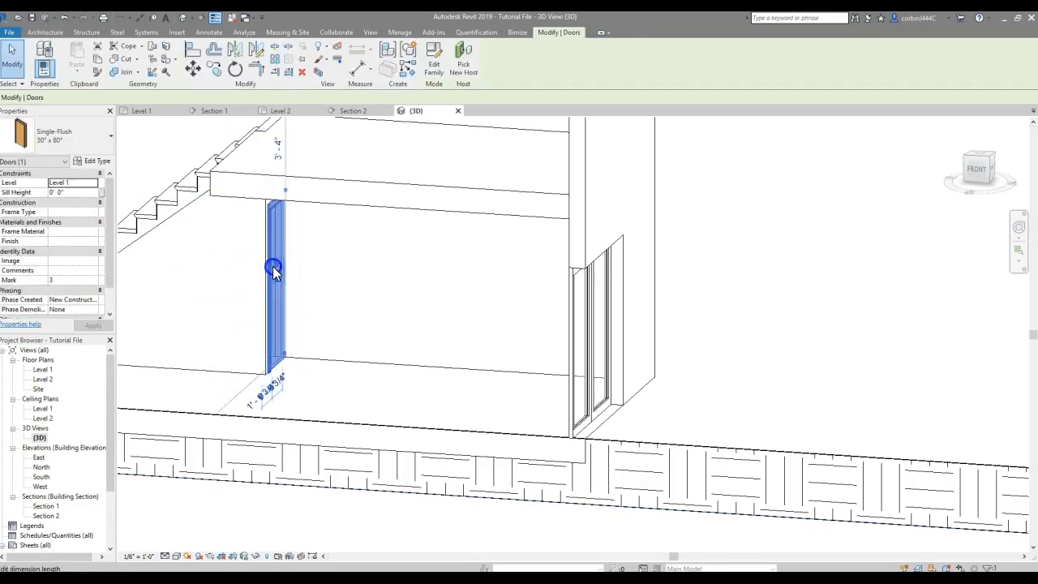
pyautogui.press('Escape')
pyautogui.click(269, 254)
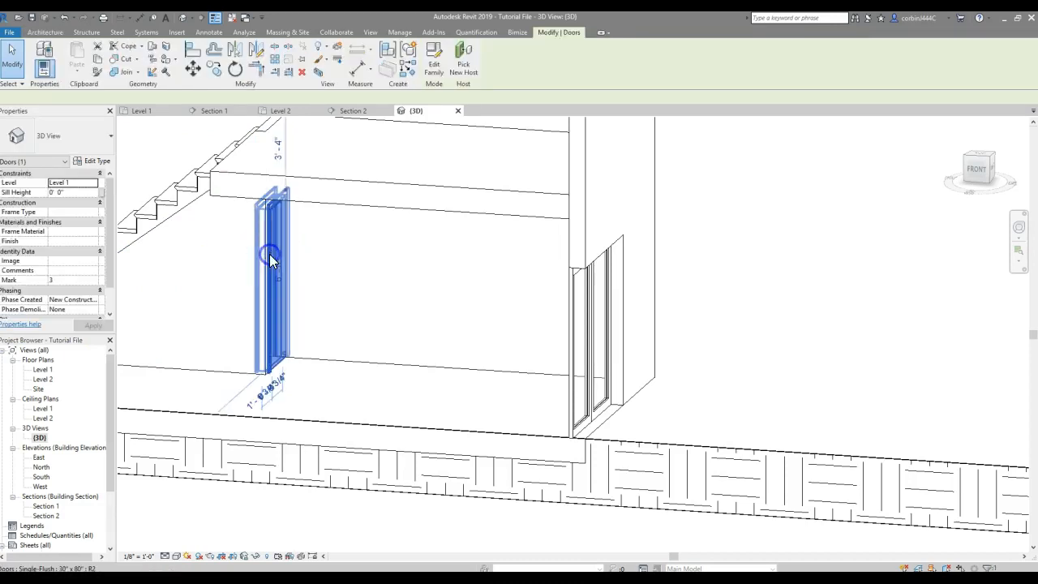
pyautogui.scroll(-3, 349, 274)
pyautogui.scroll(-3, 278, 355)
pyautogui.moveTo(278, 355)
pyautogui.keyDown('shift'); pyautogui.mouseDown(button='middle')
pyautogui.moveTo(329, 392)
pyautogui.moveTo(438, 325)
pyautogui.moveTo(331, 397)
pyautogui.moveTo(276, 396)
pyautogui.moveTo(328, 397)
pyautogui.moveTo(330, 382)
pyautogui.moveTo(270, 370)
pyautogui.mouseUp(button='middle'); pyautogui.keyUp('shift')
pyautogui.click(468, 392)
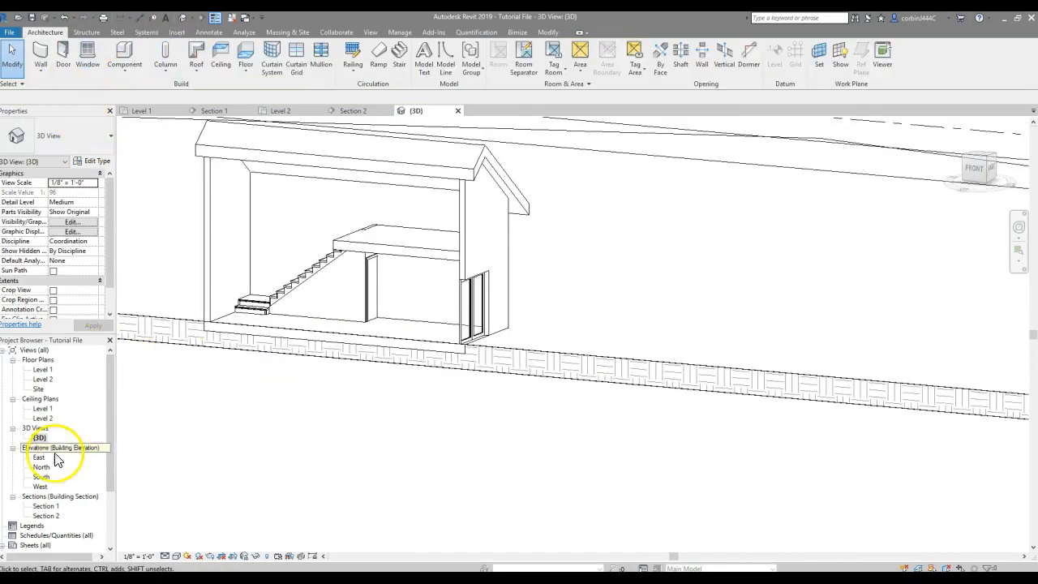